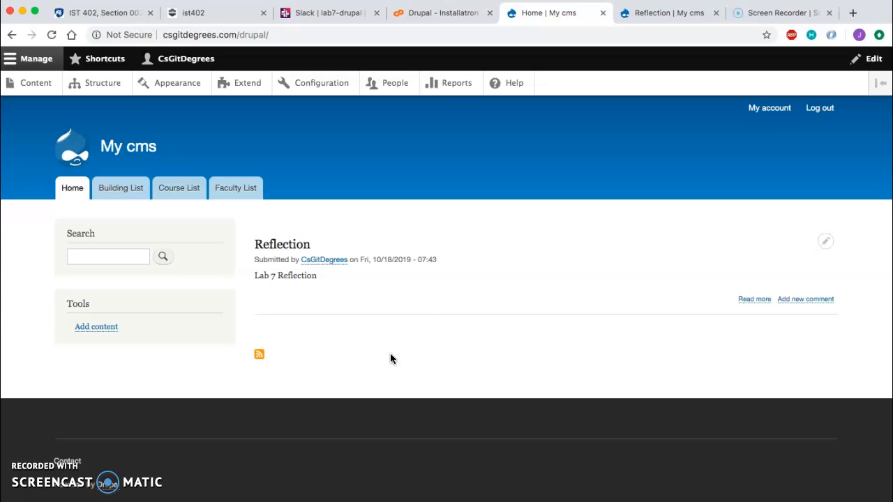
Step: Open the Reflection post from the home page and read through its text
left_click(274, 247)
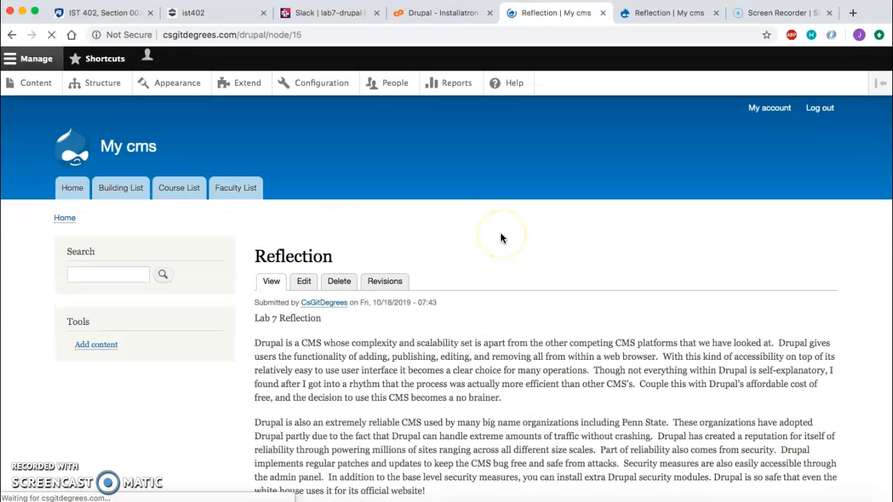
scroll(365, 362, "down", 5)
scroll(364, 362, "up", 5)
scroll(365, 363, "down", 2)
scroll(364, 362, "down", 2)
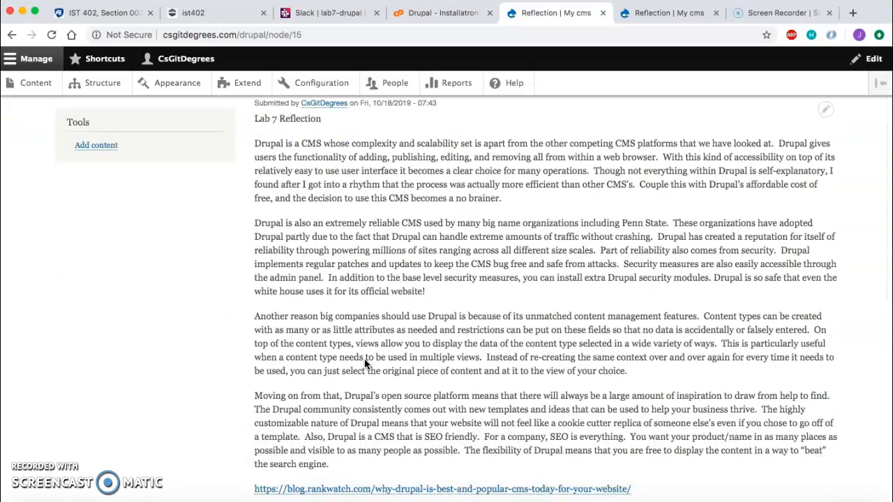
scroll(364, 363, "up", 3)
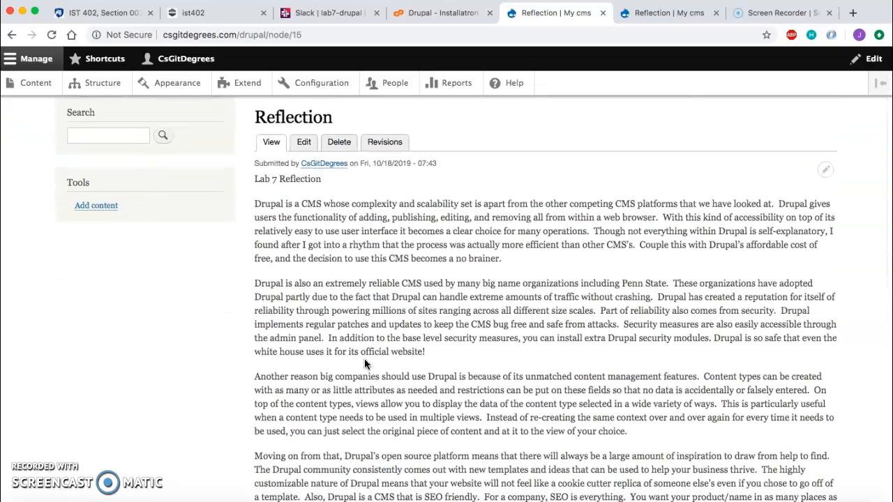
left_click(313, 331)
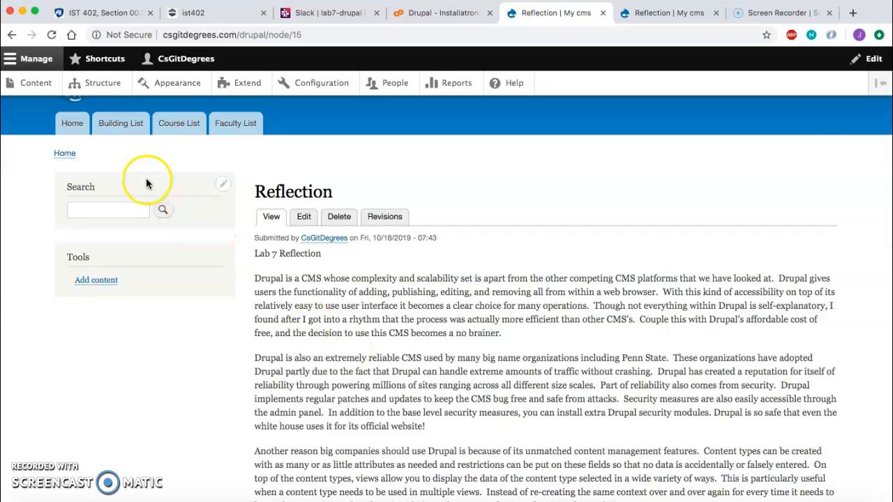
Step: Review the Building List and Course List pages and open The State Theatre and HIST 1 entries
left_click(122, 131)
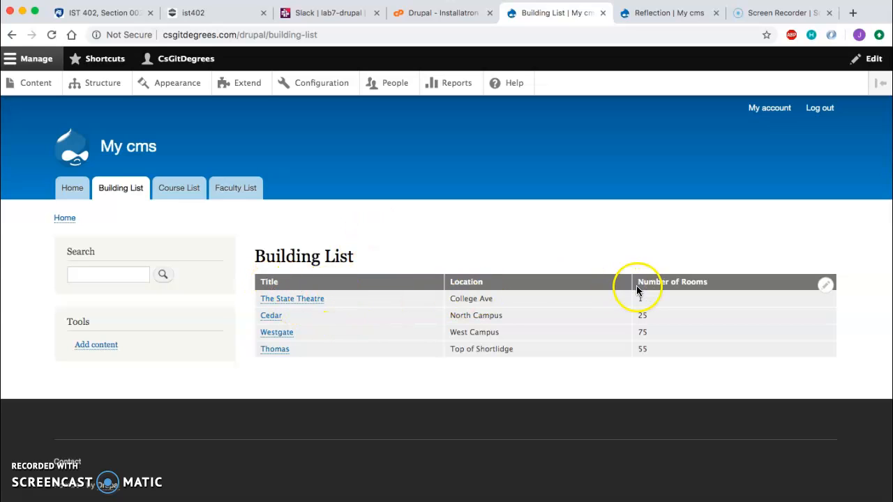
left_click(290, 301)
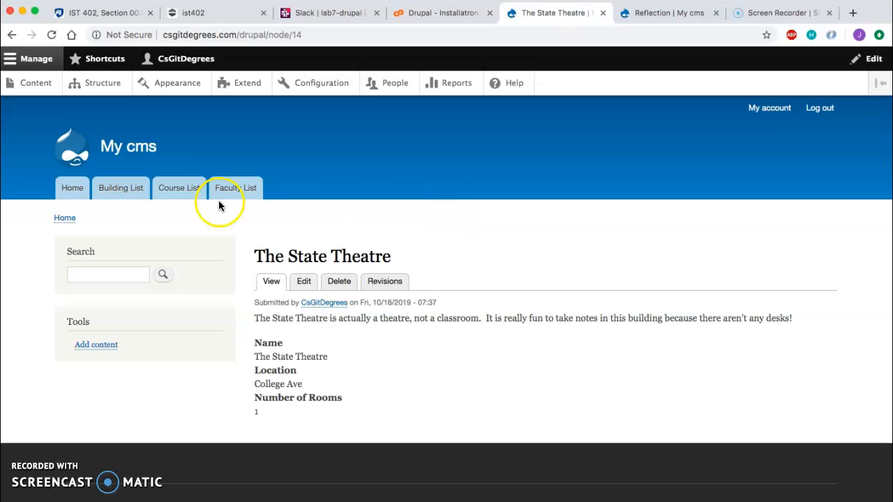
left_click(174, 195)
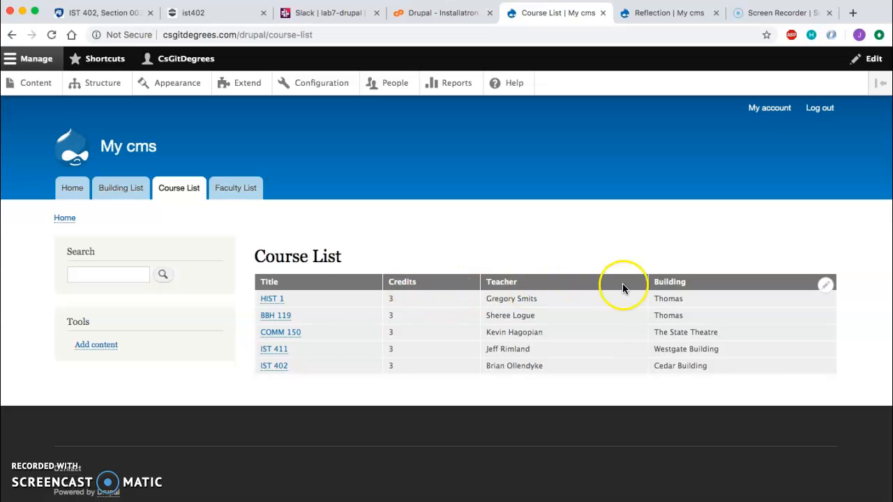
left_click(261, 300)
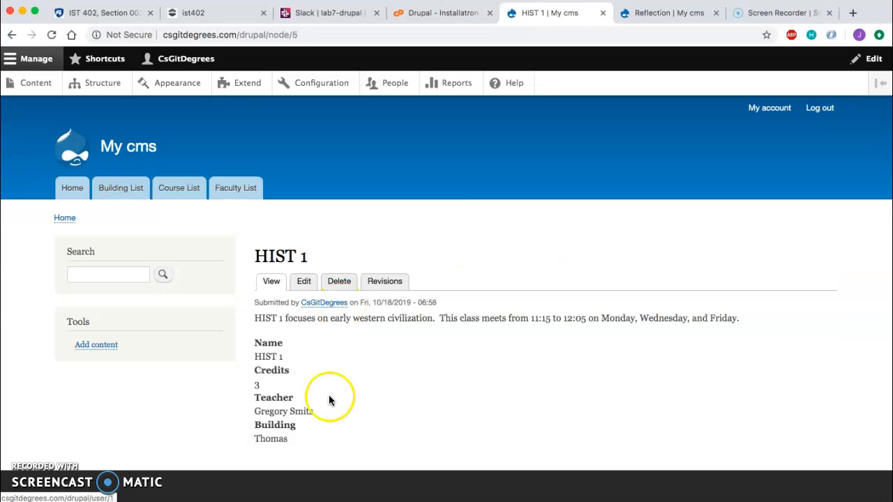
scroll(326, 410, "down", 2)
scroll(326, 410, "up", 2)
scroll(326, 410, "down", 1)
scroll(326, 411, "up", 1)
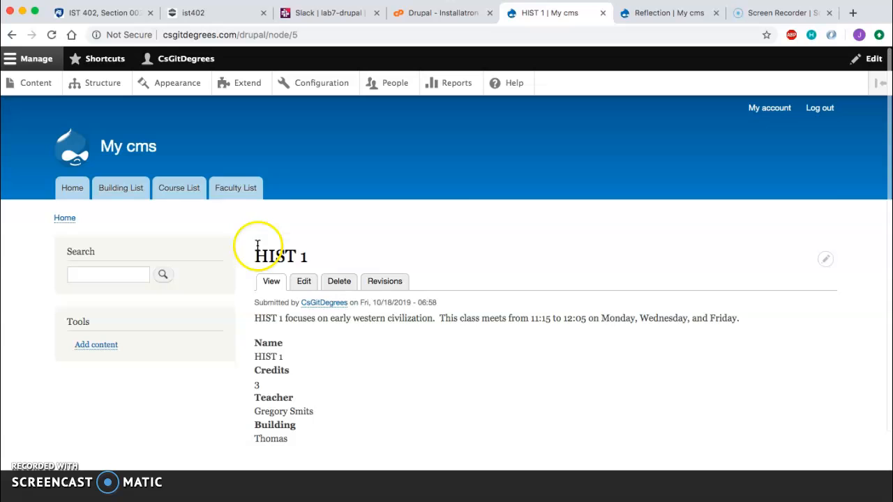
Step: Review the Faculty List and the Brian Ollendyke entry, returning to the home page afterwards
left_click(232, 189)
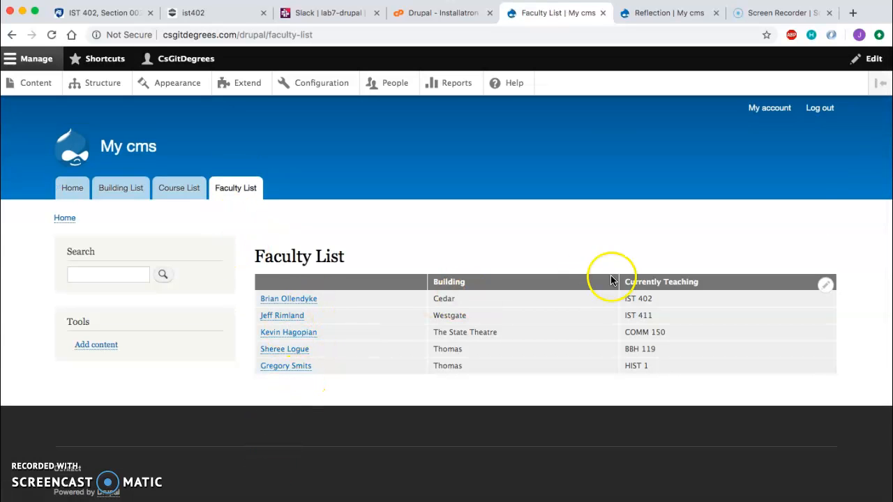
left_click(279, 303)
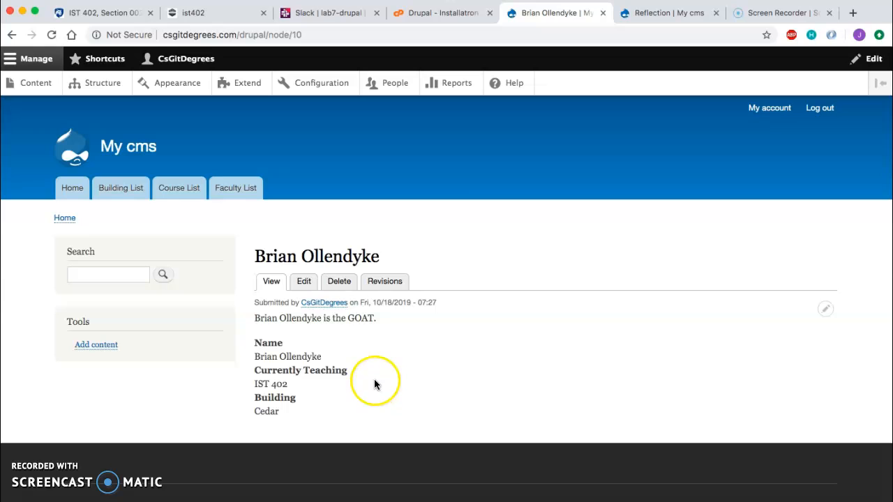
left_click(65, 185)
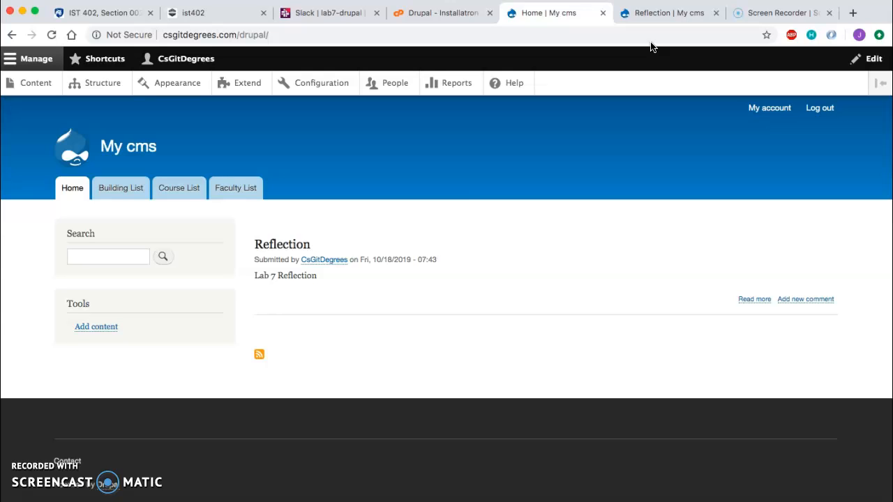
Step: Start adding a new content type under Structure and name it Teams
left_click(653, 15)
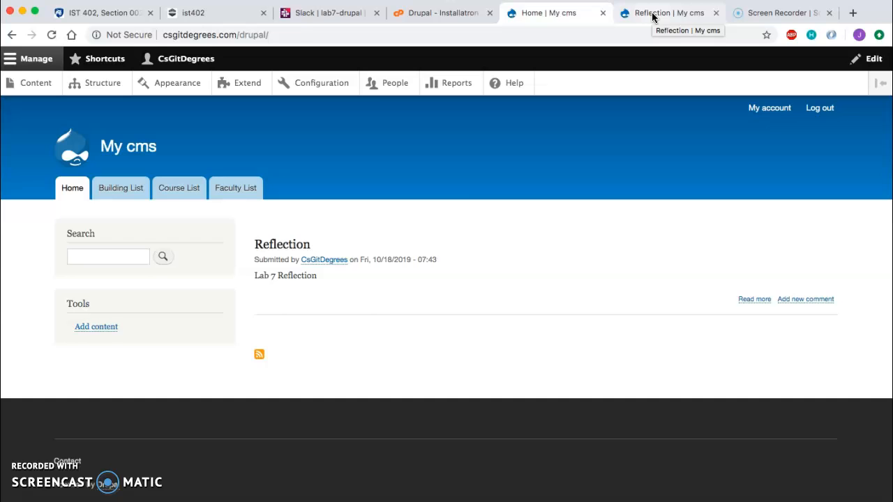
left_click(653, 15)
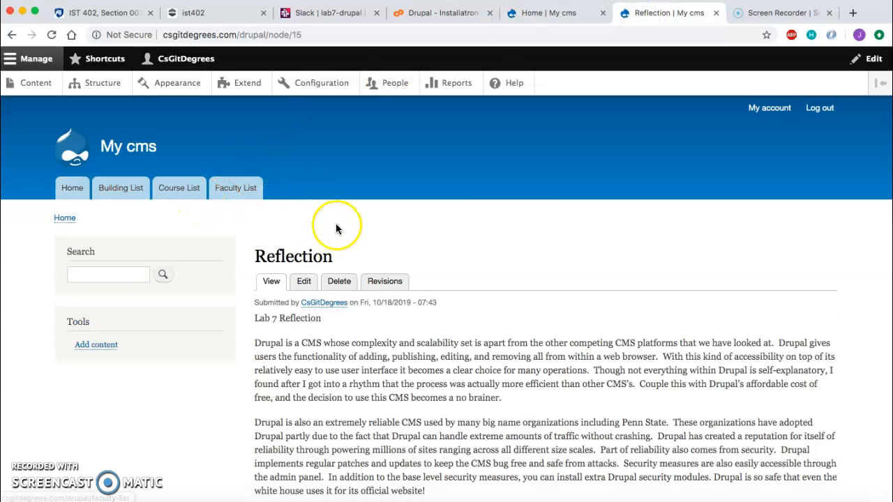
left_click(94, 88)
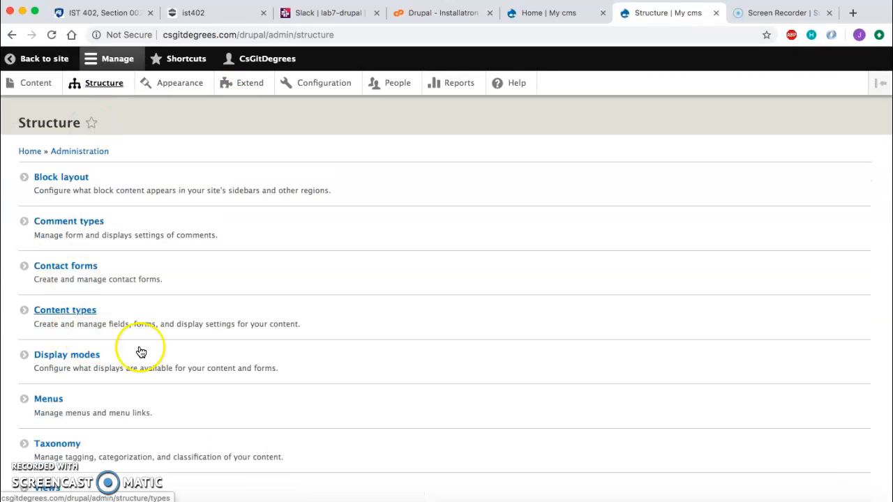
left_click(70, 317)
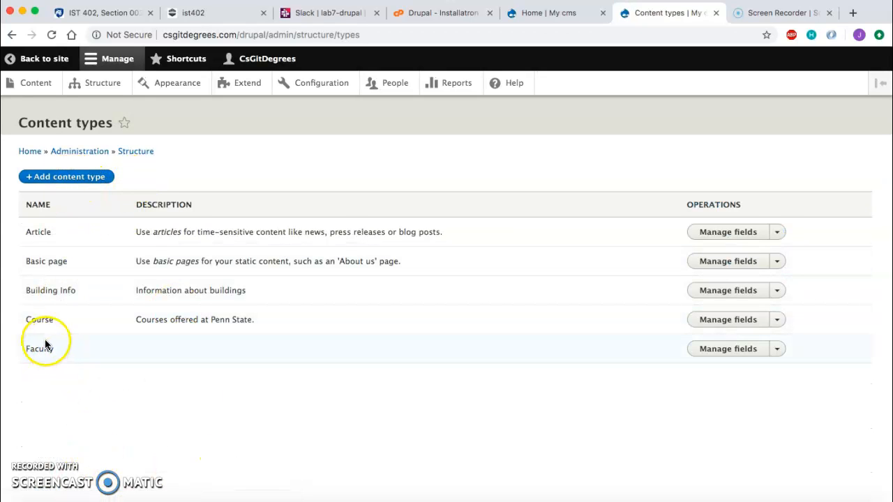
left_click(57, 177)
left_click(104, 203)
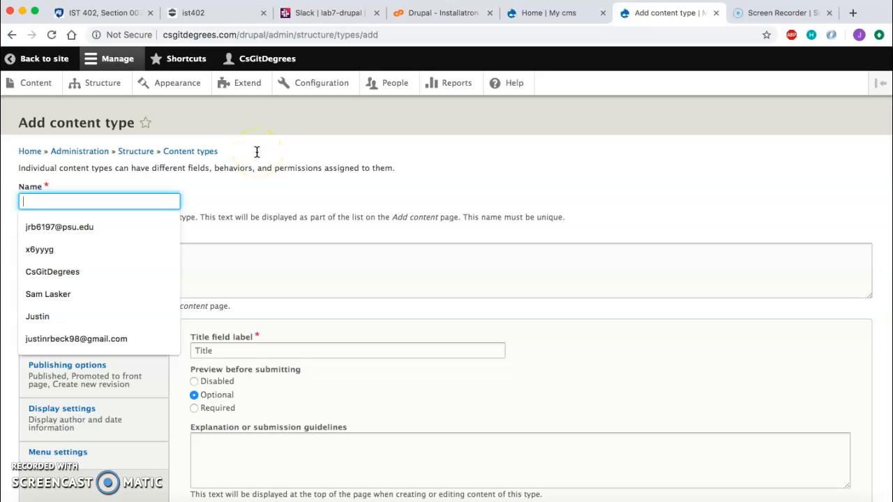
type("Teams")
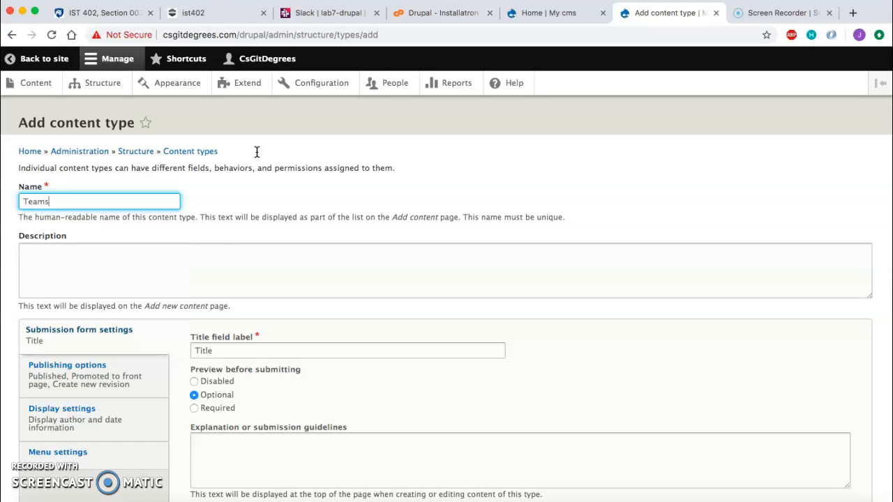
Step: Describe the type as 'Sports Teams at Penn State.', set the title field label to Teams, and save it
left_click(144, 280)
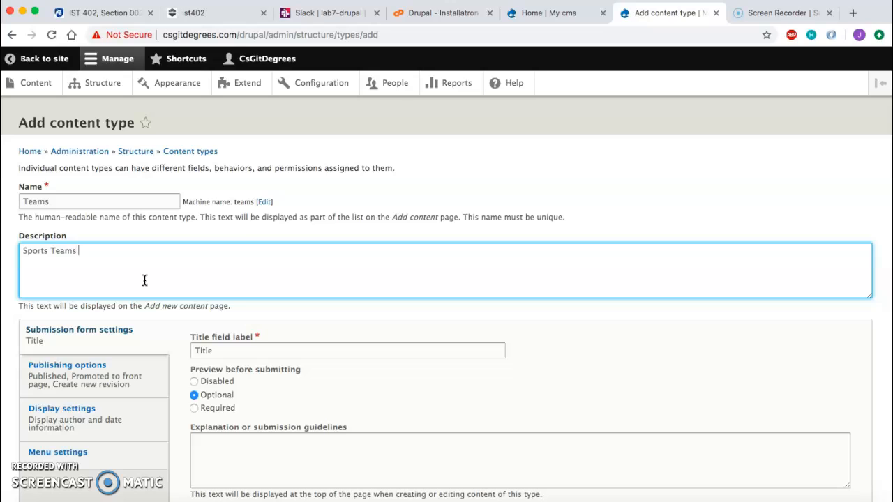
type("Sports Teams at Penn State.")
left_click(265, 341)
type("Teams")
scroll(335, 341, "down", 3)
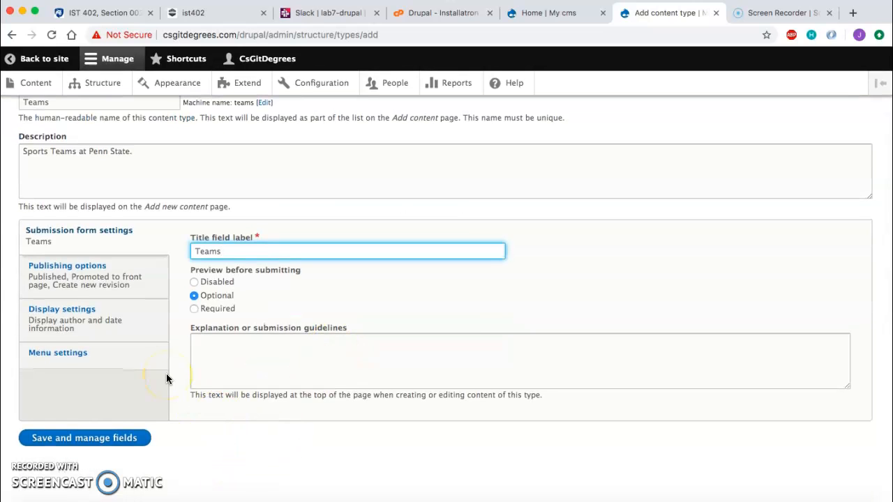
left_click(83, 440)
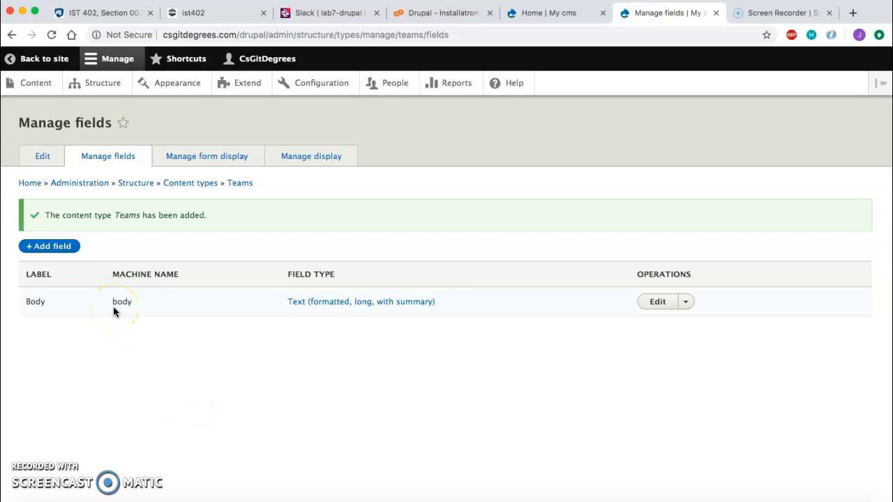
Step: Add a plain text field labelled Type of Sport to the Teams content type
left_click(49, 250)
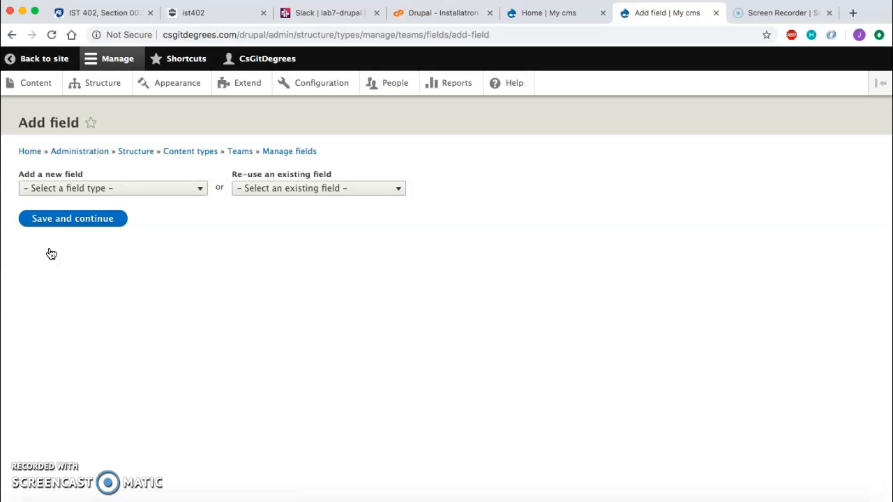
left_click(71, 190)
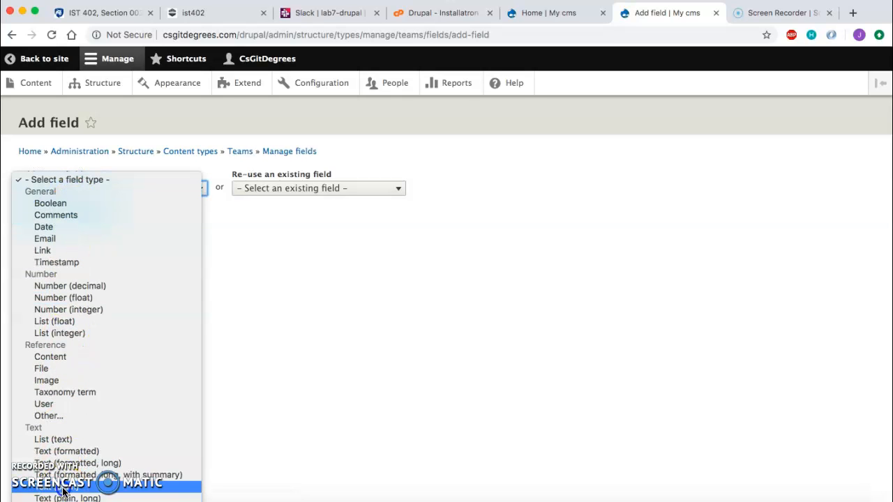
left_click(59, 487)
left_click(57, 229)
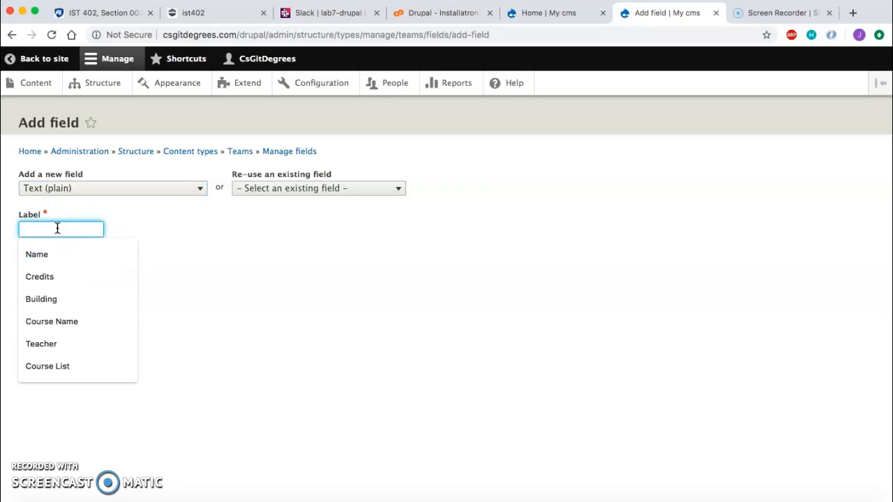
type("Type of Sport")
left_click(50, 258)
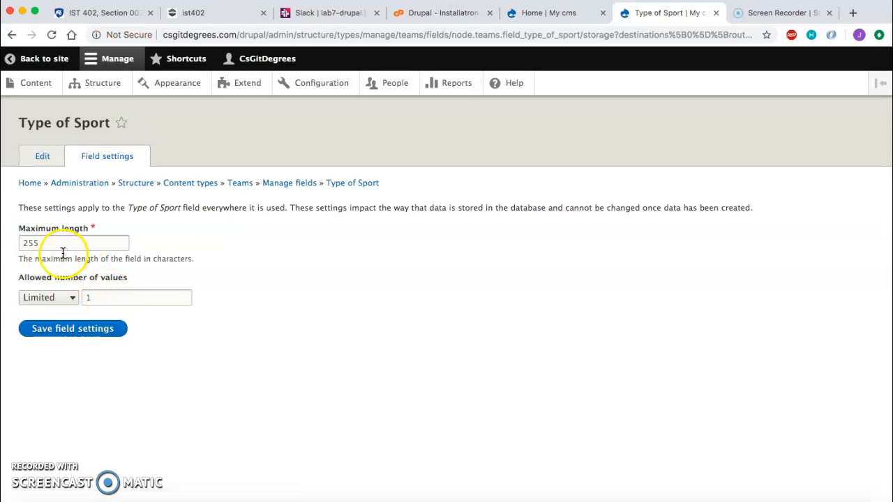
Step: Set the Type of Sport field's maximum length to 50 and save its field settings
double_click(60, 245)
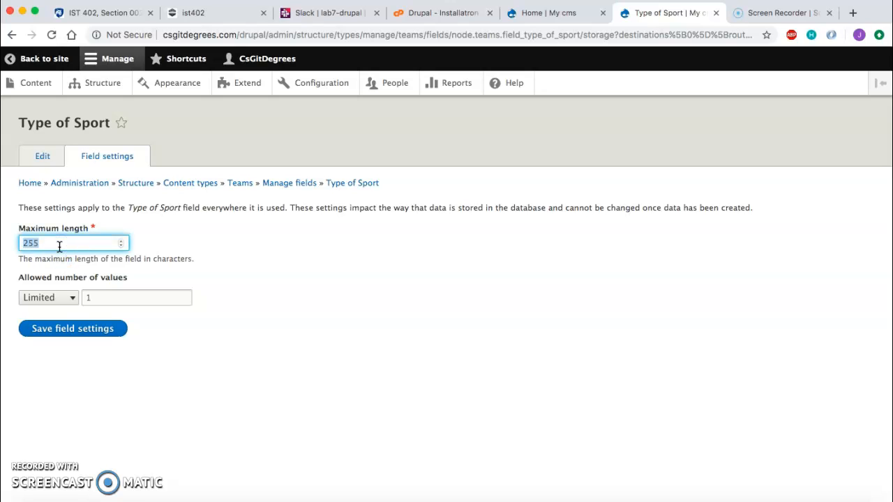
left_click(65, 338)
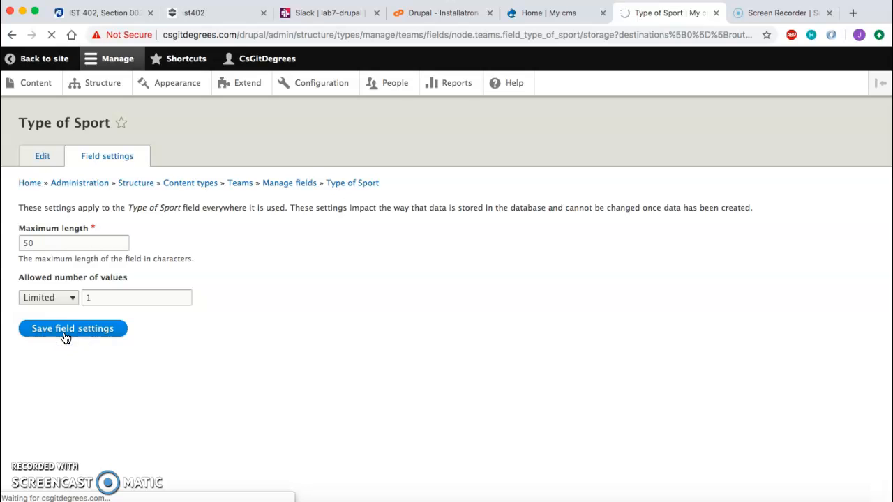
scroll(89, 309, "down", 2)
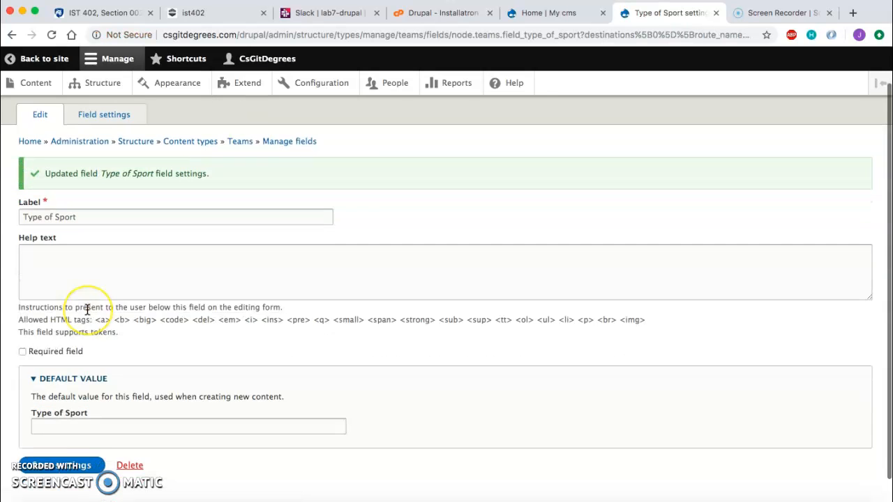
left_click(60, 439)
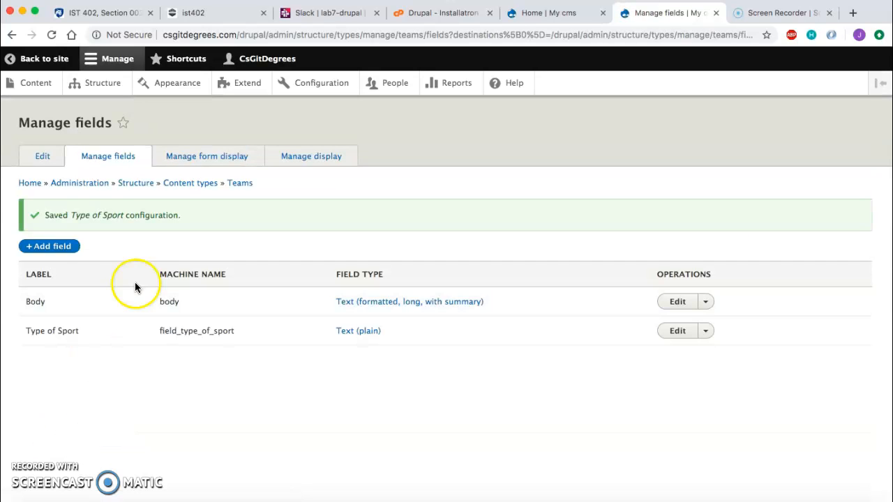
Step: Add a plain text field labelled Mens or Womens to the Teams content type
left_click(50, 249)
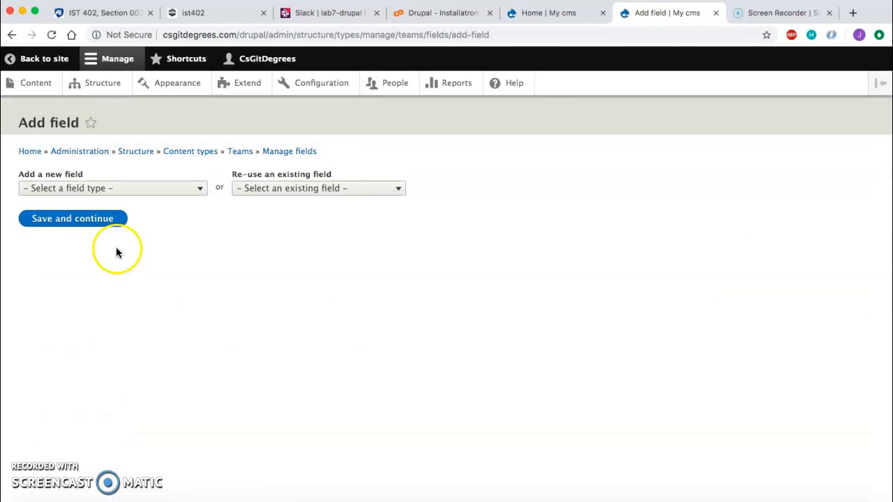
left_click(103, 187)
scroll(117, 328, "down", 1)
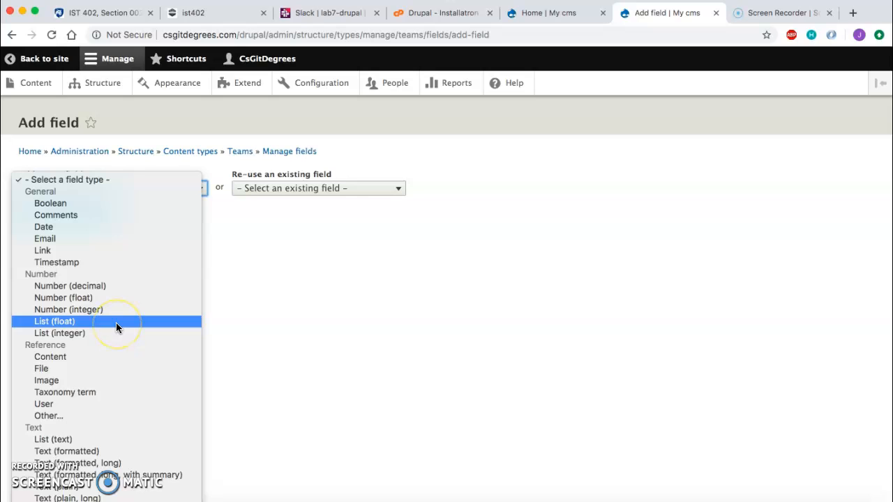
left_click(77, 486)
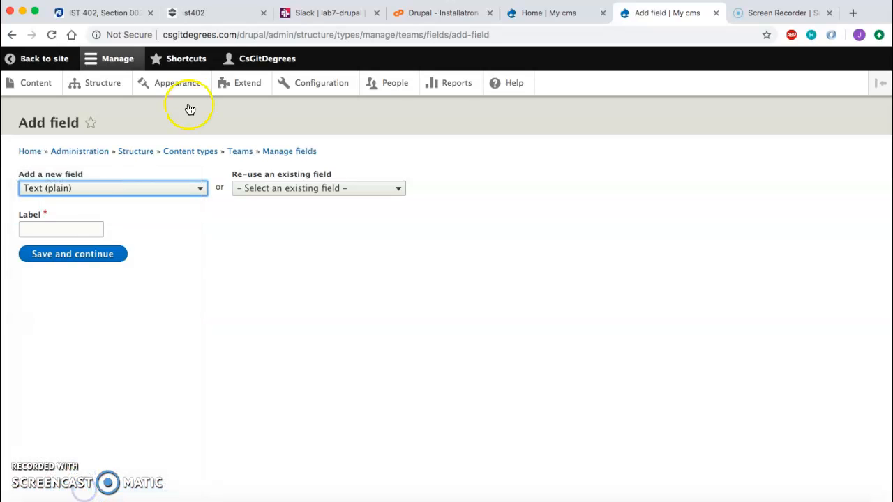
left_click(55, 230)
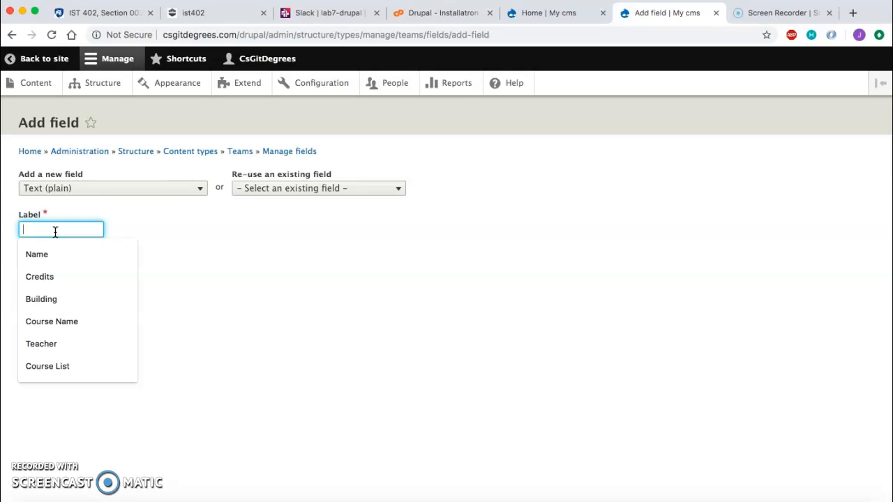
type("M")
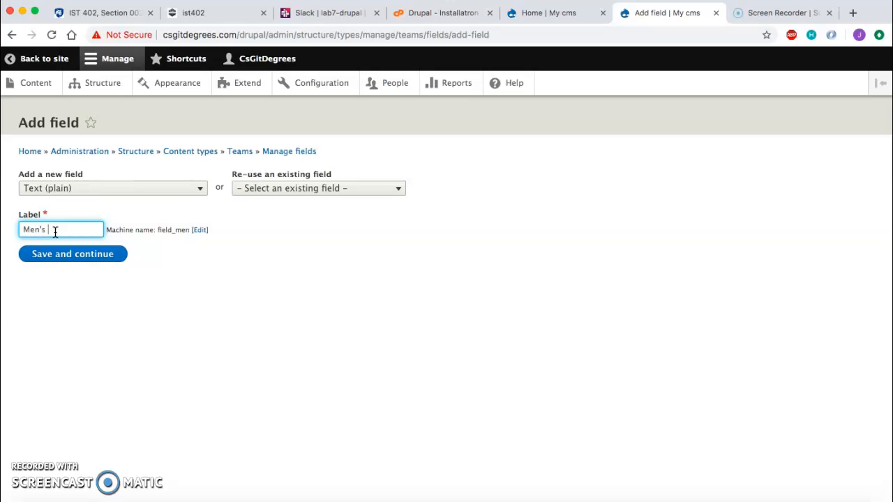
type("ens or Womens")
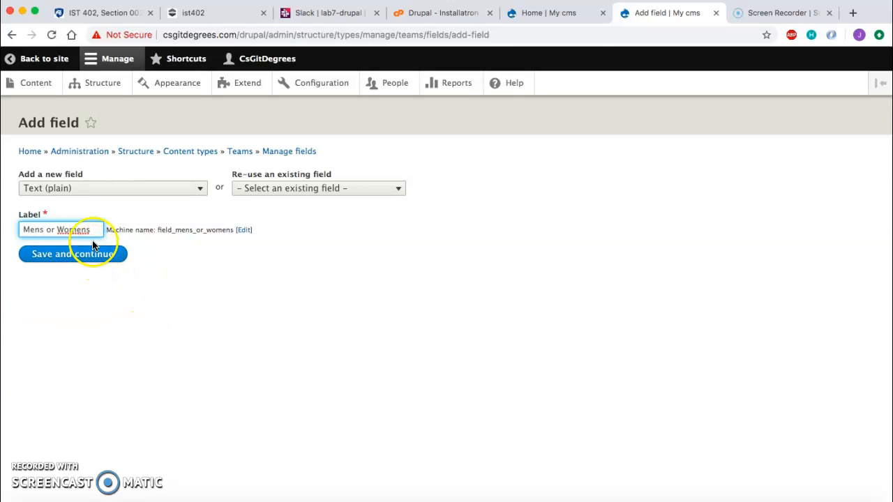
left_click(96, 244)
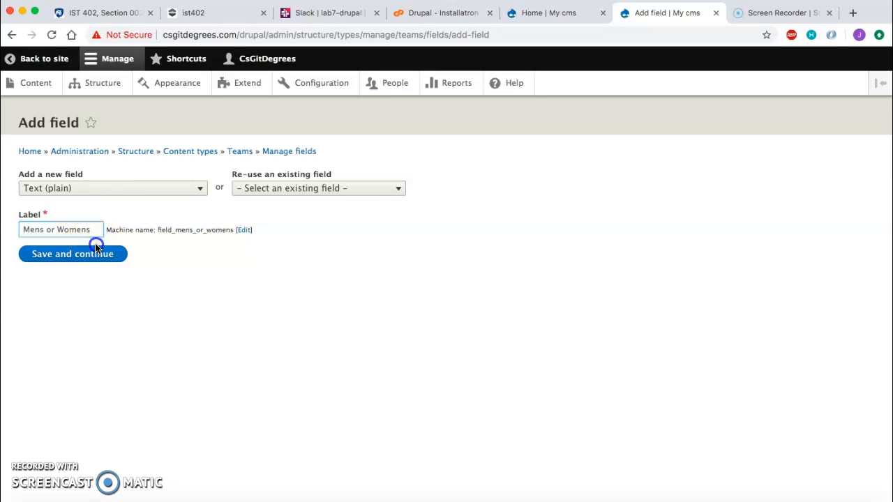
left_click(102, 264)
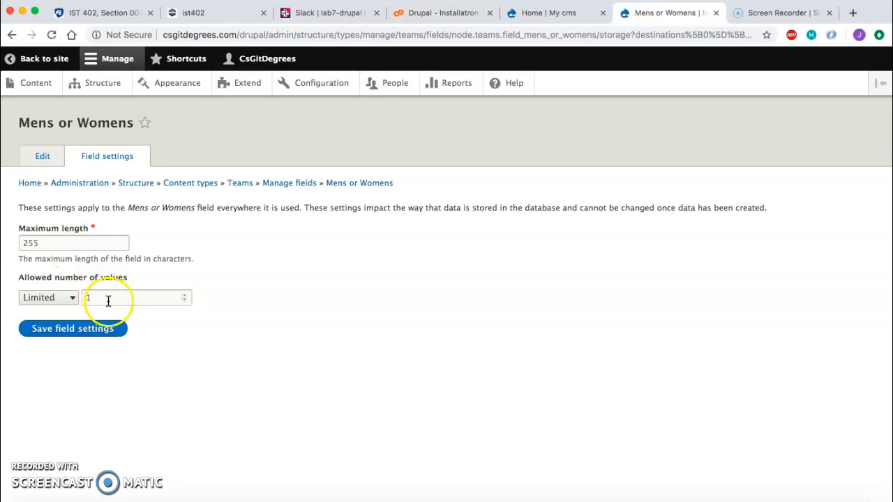
Step: Set the Mens or Womens field's maximum length to 10 and save its field settings and settings
left_click(110, 298)
left_click(56, 244)
double_click(56, 243)
type("10")
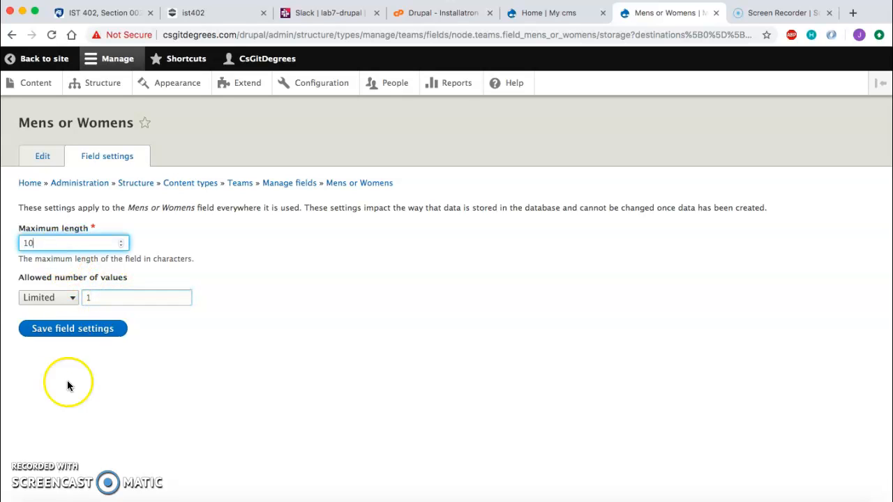
left_click(67, 335)
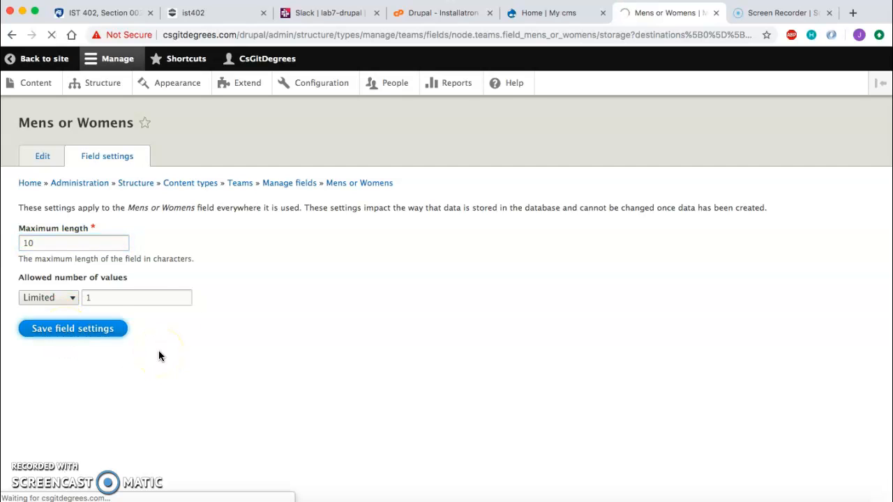
scroll(119, 287, "down", 1)
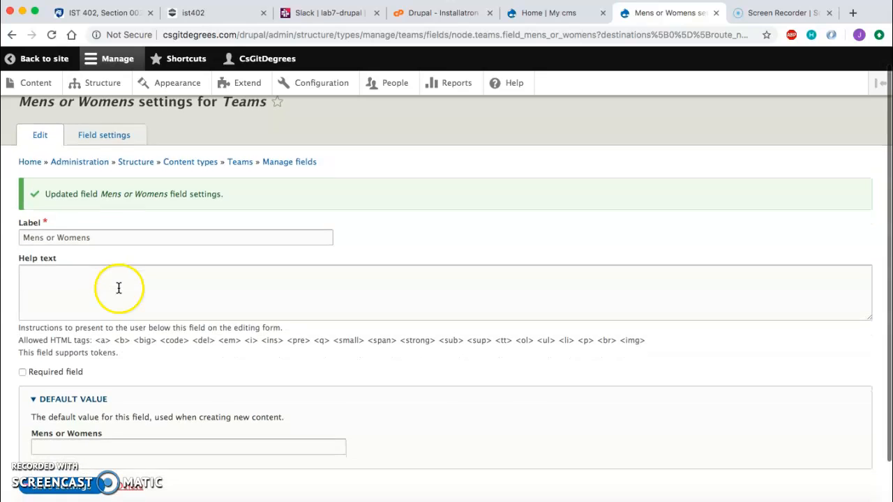
scroll(118, 288, "down", 2)
left_click(56, 444)
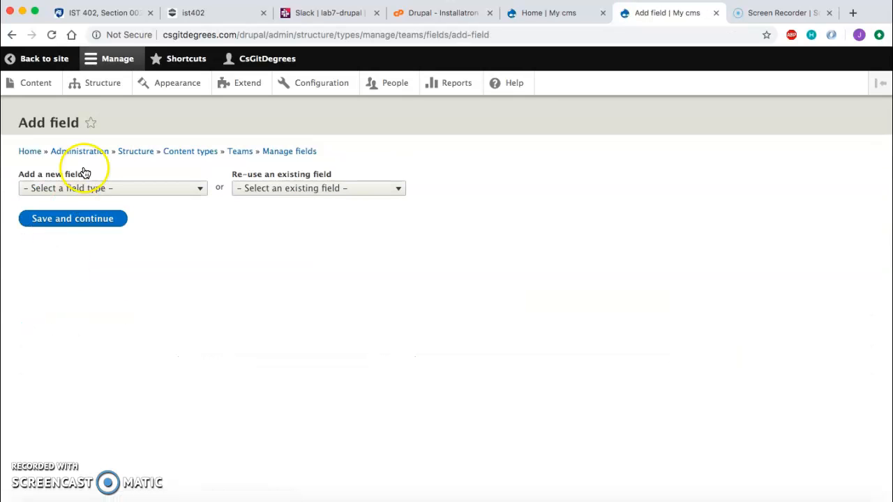
Step: Add a plain text field labelled Varsity or JV to the Teams content type
left_click(78, 187)
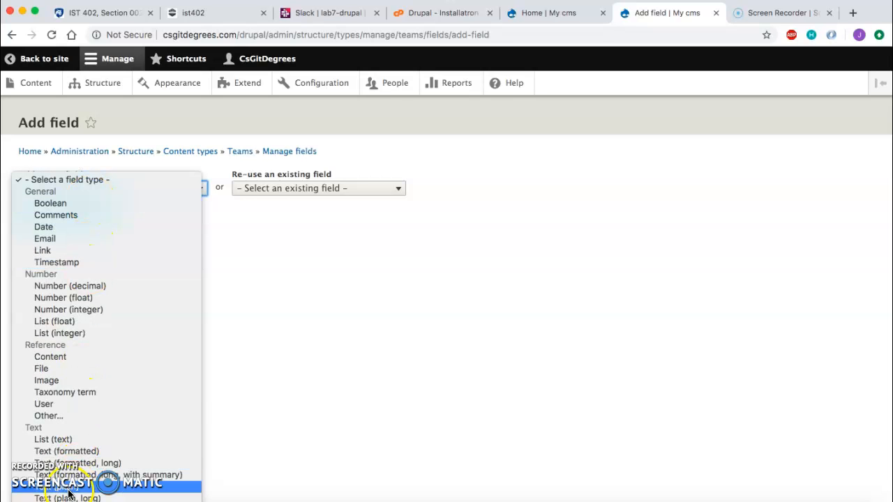
left_click(63, 487)
left_click(72, 229)
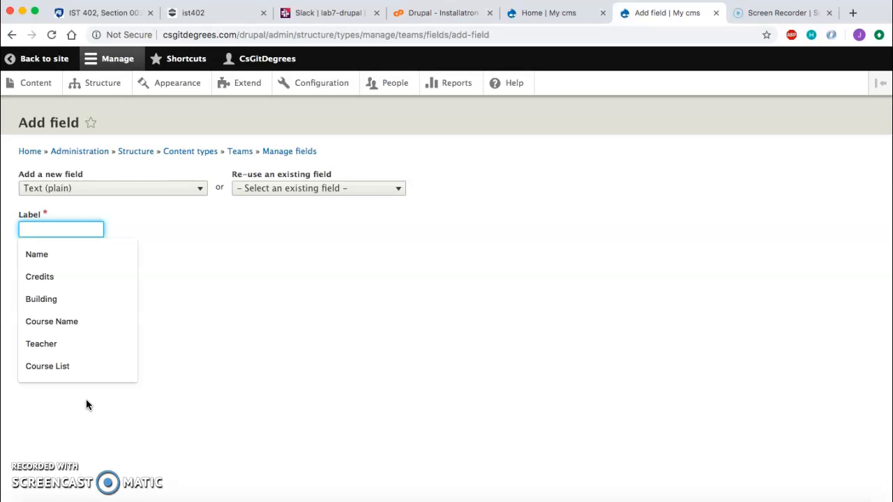
type("Varsity or JV")
left_click(60, 261)
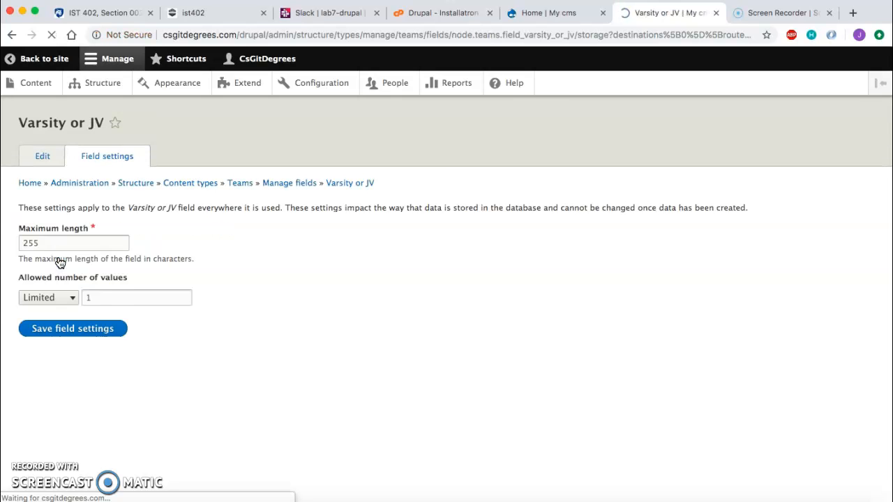
Step: Set the Varsity or JV field's maximum length to 10 and save its field settings and settings
double_click(63, 242)
type("10")
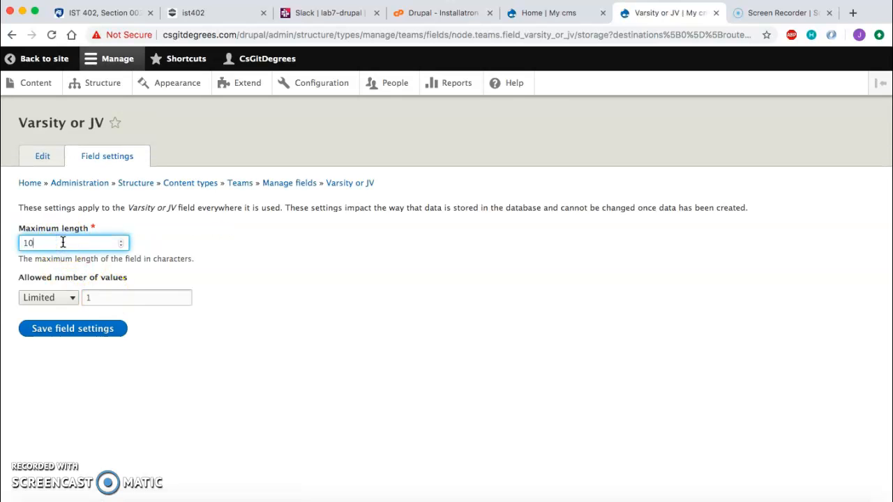
left_click(61, 332)
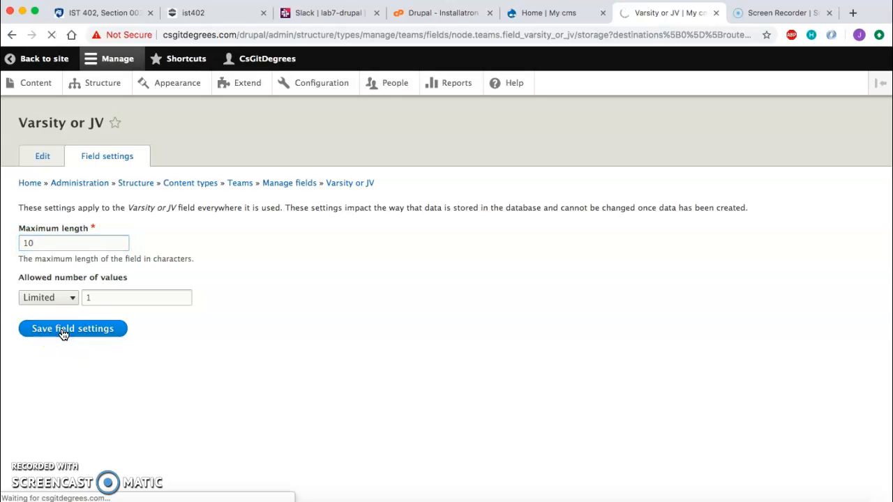
scroll(258, 242, "down", 2)
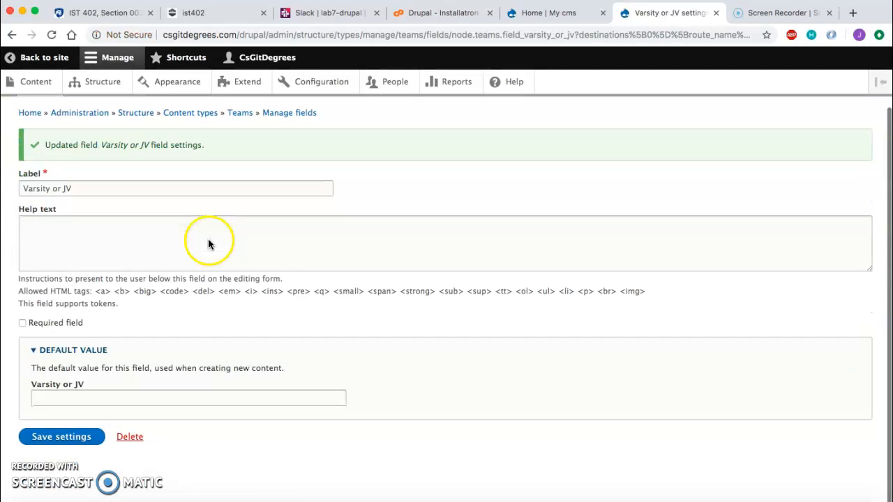
left_click(67, 442)
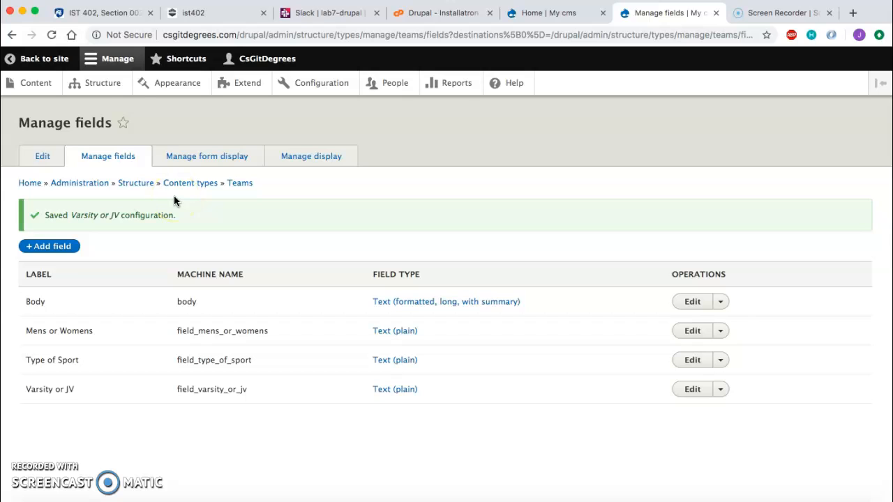
Step: Start adding new Teams content and enter Football as its Teams title
left_click(35, 93)
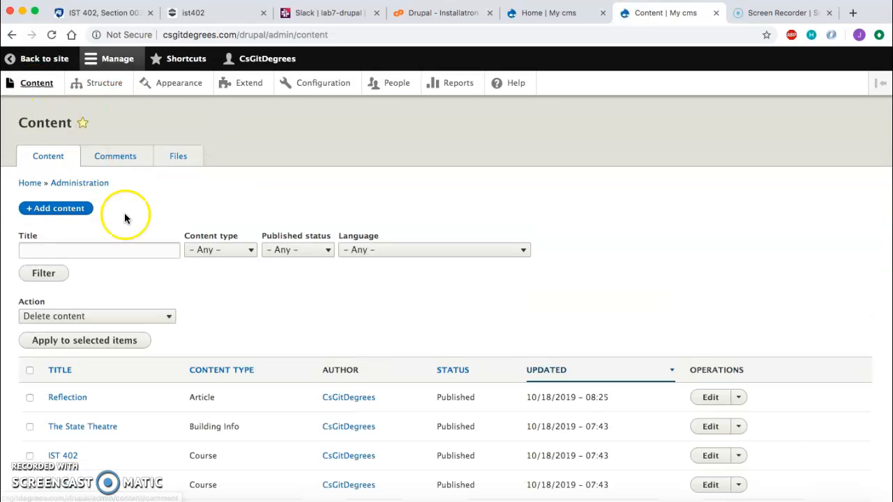
scroll(124, 219, "down", 1)
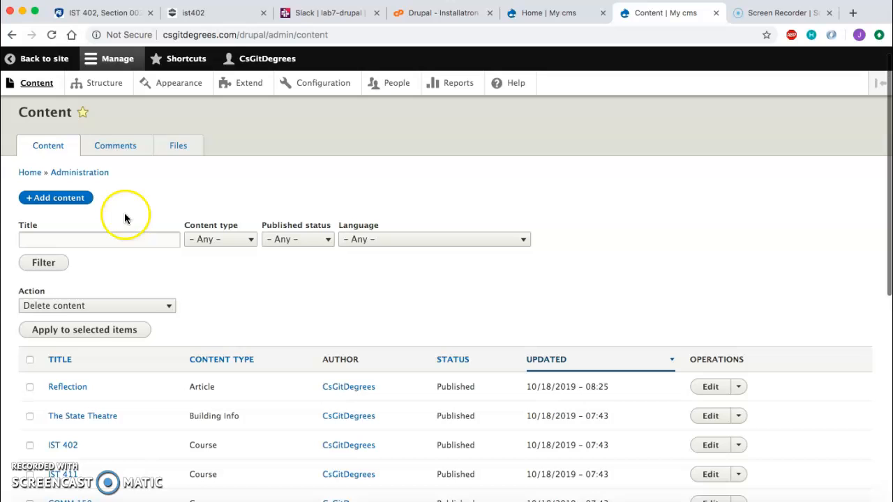
left_click(42, 199)
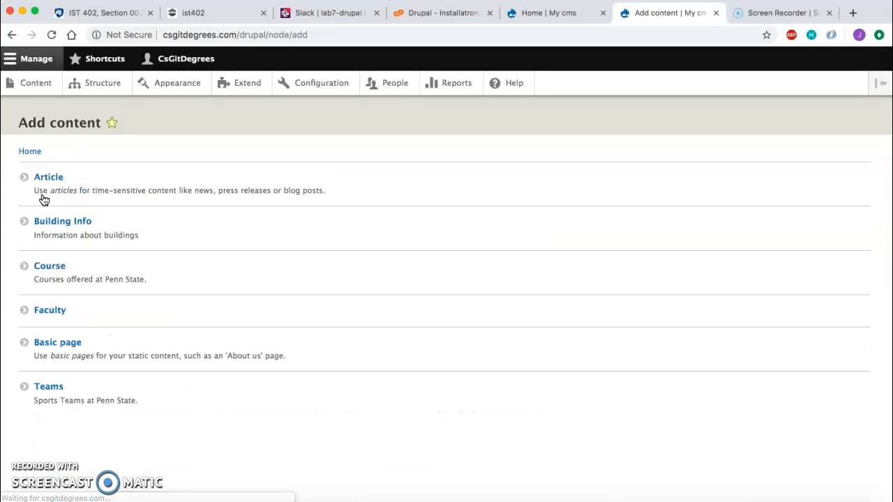
left_click(49, 385)
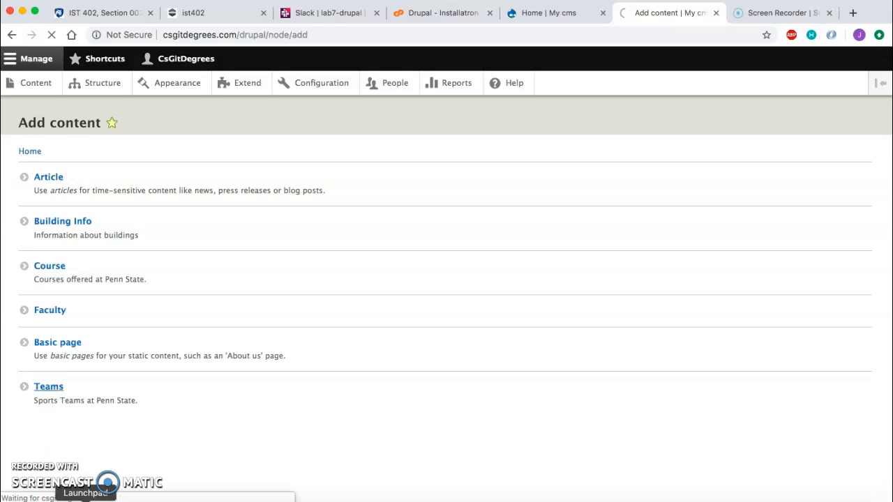
left_click(93, 193)
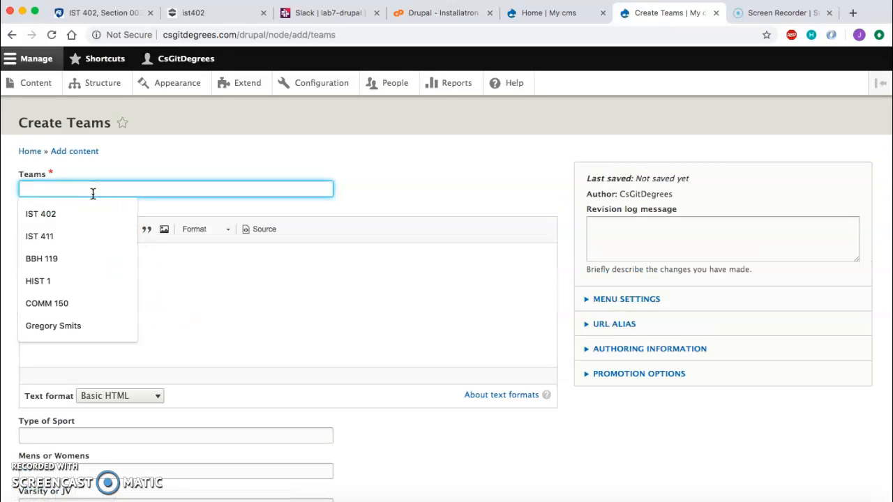
type("Football")
Step: Write the body text 'The football team is going to beat Michigan. Hopefully...'
left_click(85, 268)
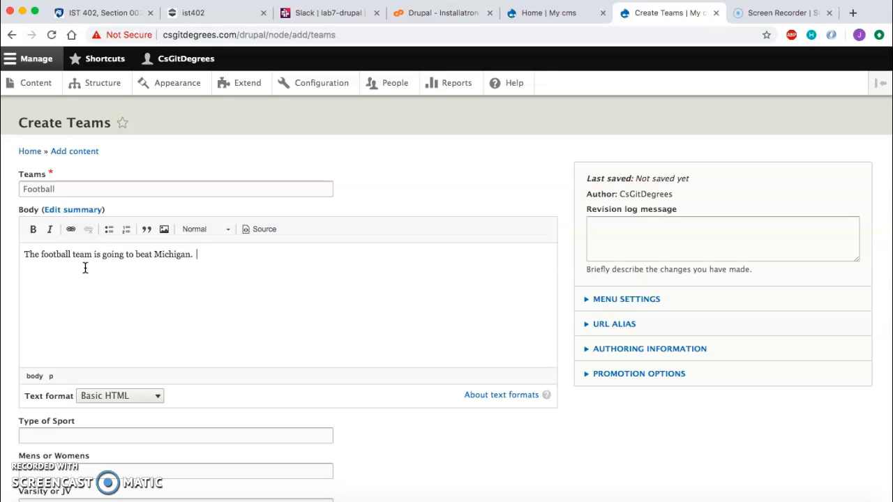
left_click(149, 279)
type("...")
scroll(214, 231, "down", 3)
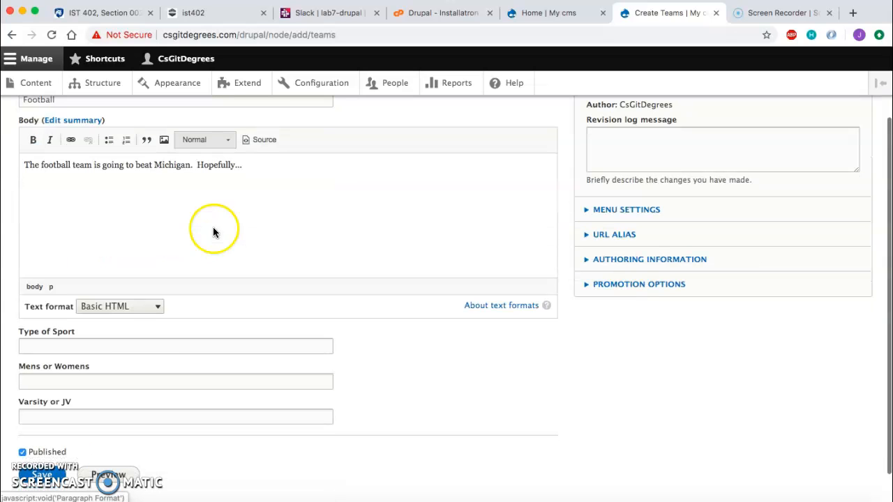
Step: Enter Football as the Type of Sport
left_click(130, 347)
type("Foot")
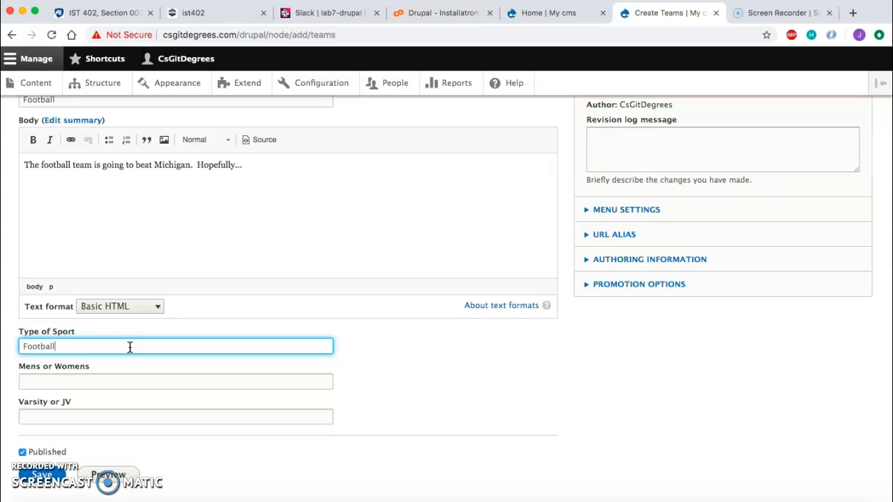
type("ball")
scroll(130, 347, "up", 3)
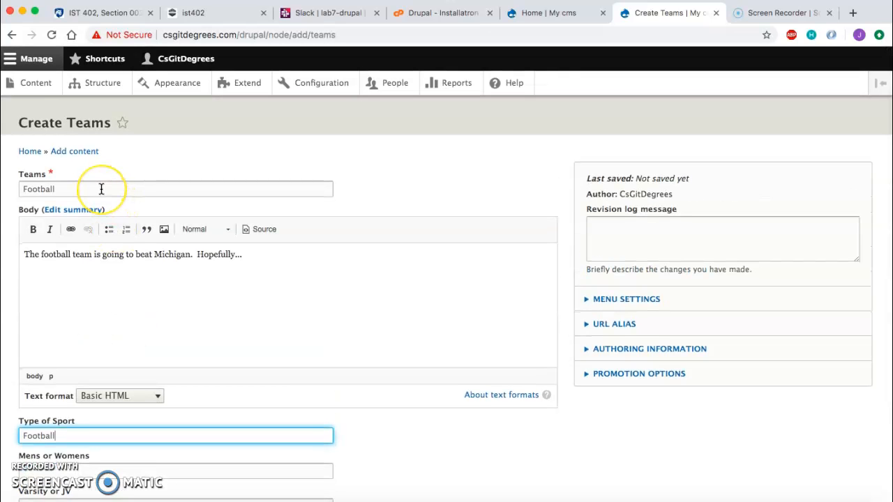
scroll(91, 366, "down", 3)
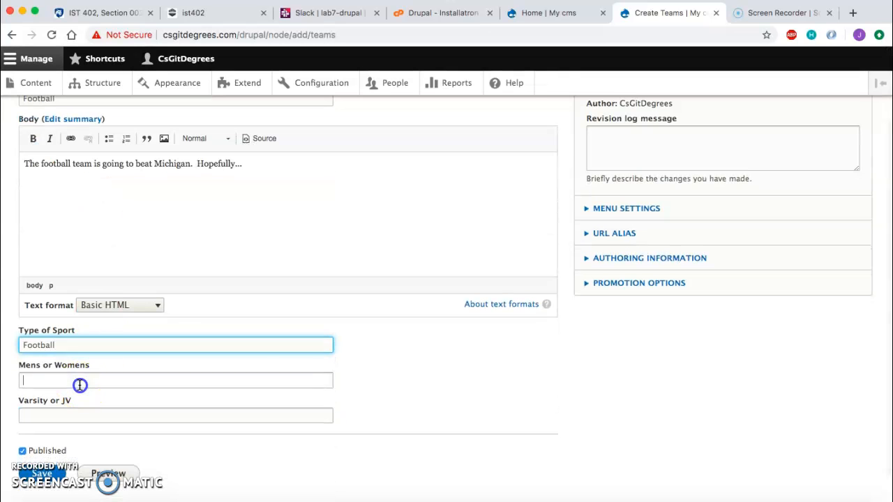
Step: Enter Mens for Mens or Womens and Varsity for Varsity or JV, then save the Football team
left_click(79, 380)
type("Mens")
left_click(76, 416)
type("Vari")
key("BackSpace")
type("sity")
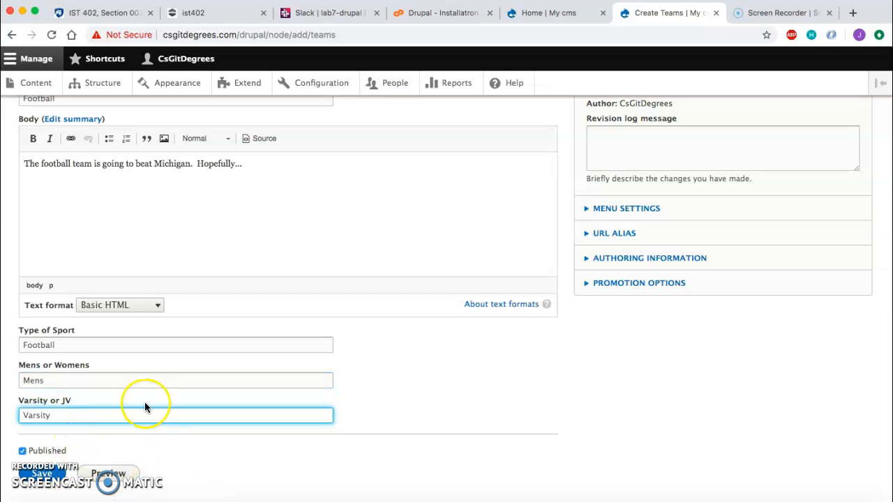
scroll(144, 402, "up", 2)
scroll(144, 401, "down", 3)
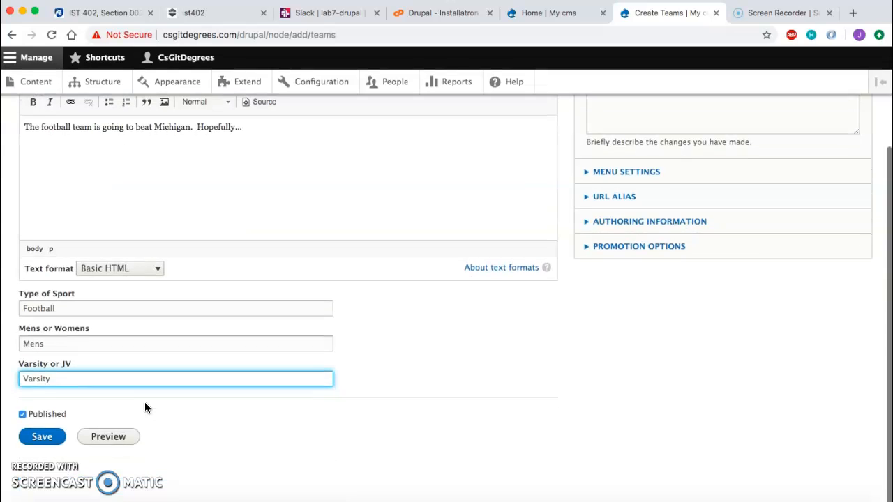
left_click(52, 437)
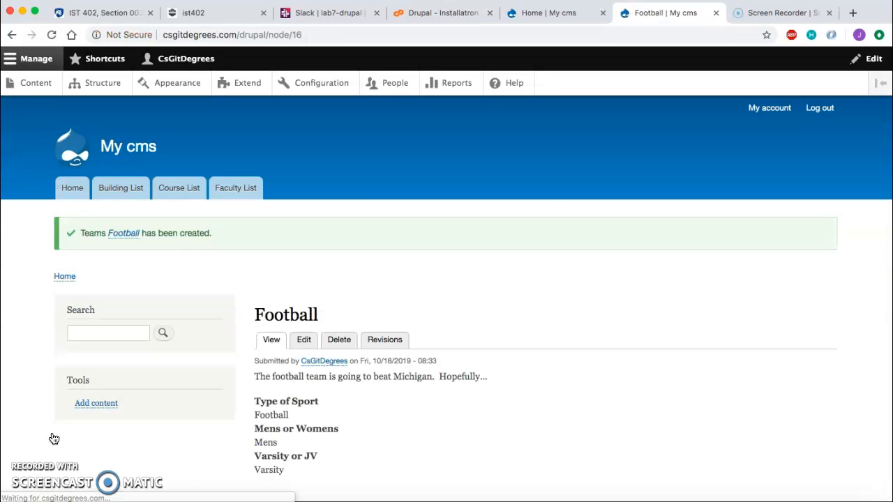
Step: View the Football team on the site's home page and open its full page
left_click(78, 202)
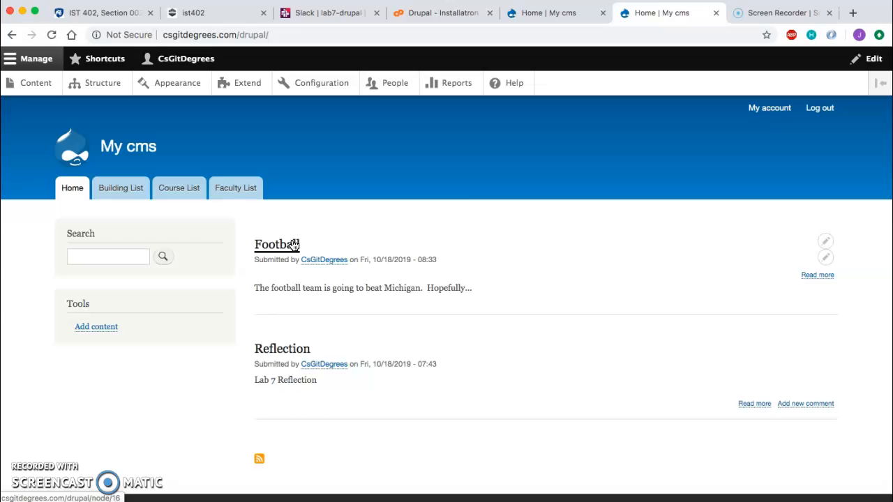
left_click(293, 244)
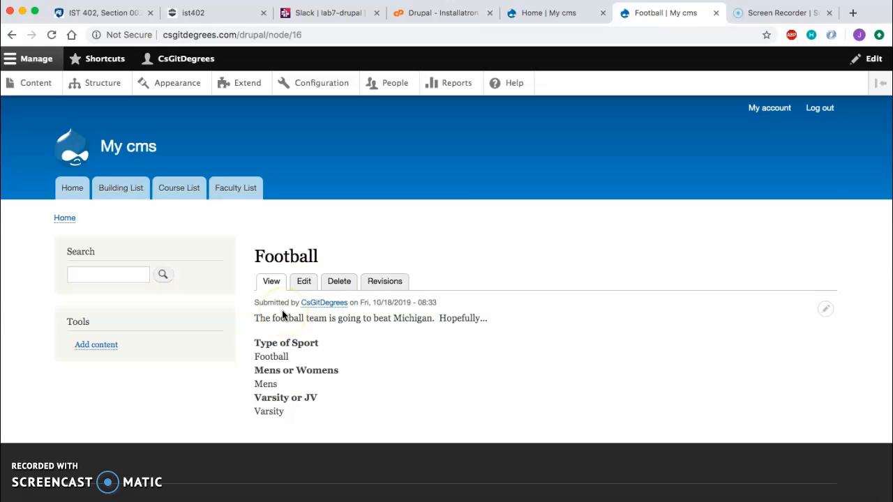
left_click(65, 190)
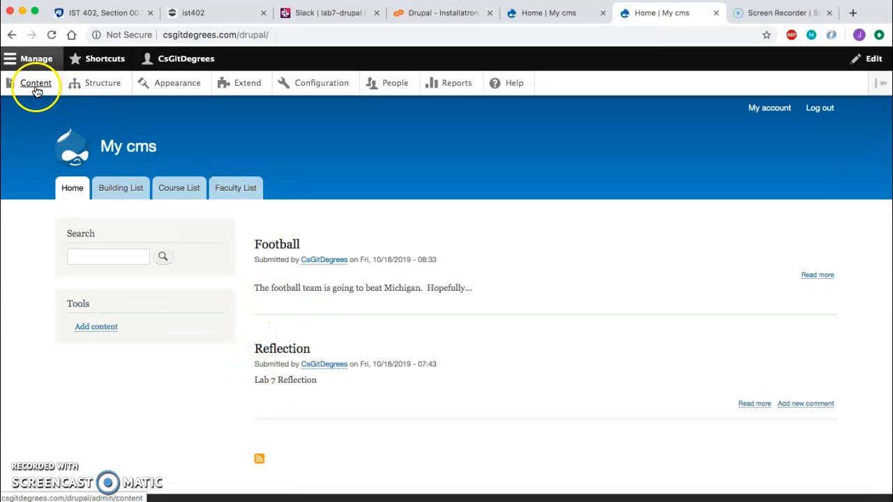
Step: Start adding a new view named Teams
left_click(105, 84)
scroll(127, 313, "down", 2)
left_click(48, 427)
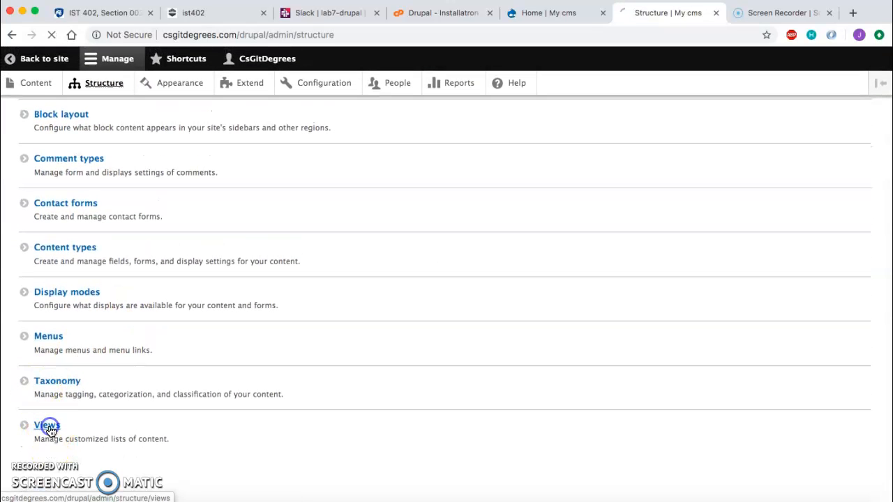
left_click(49, 211)
left_click(87, 221)
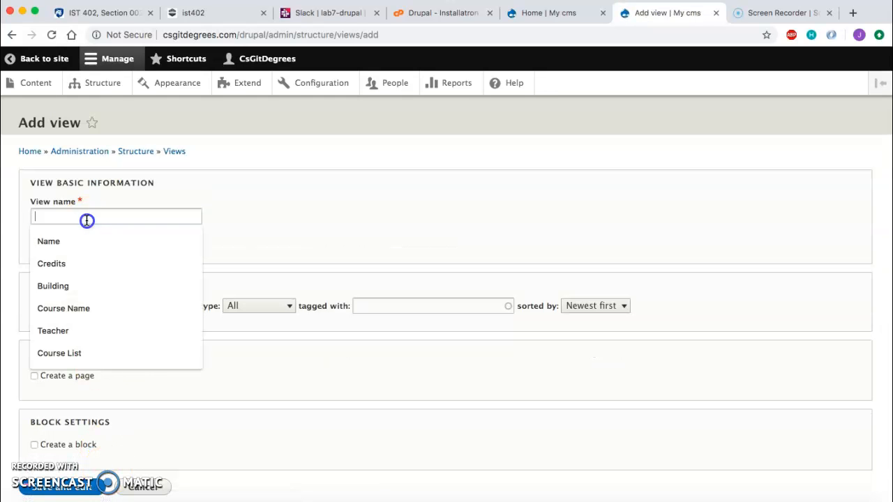
type("Teams")
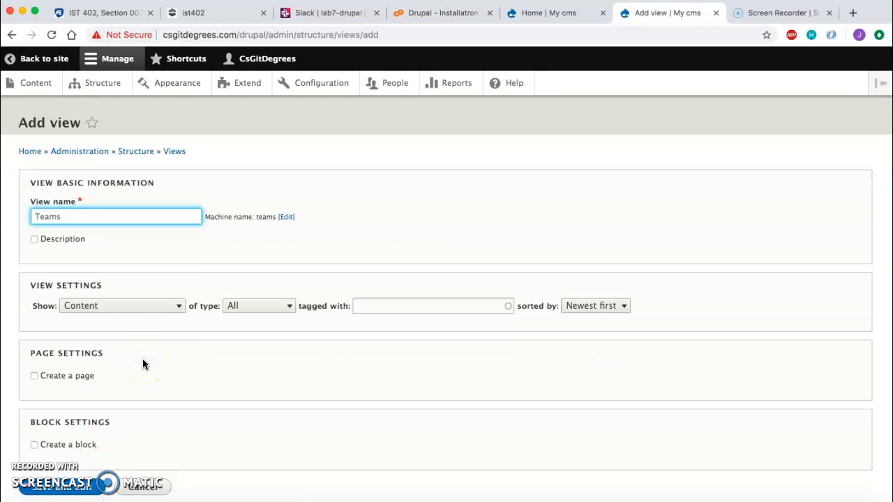
Step: Set the view to show content of type Teams
scroll(103, 311, "down", 2)
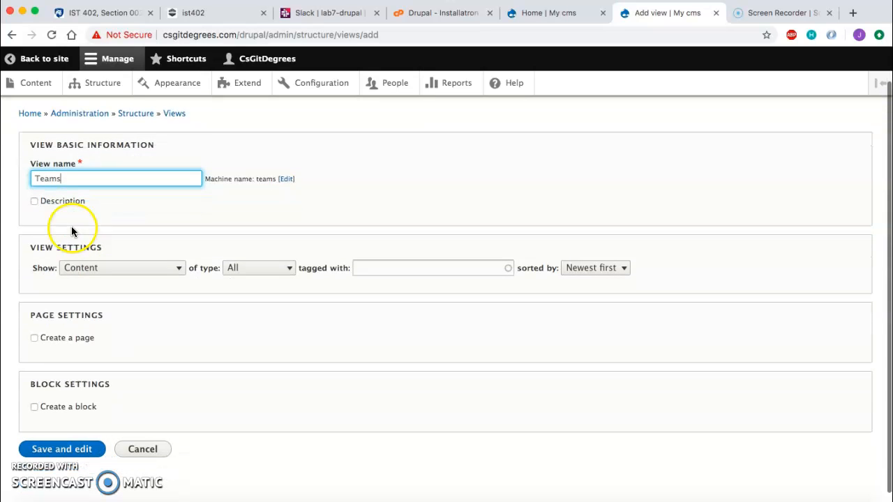
left_click(248, 257)
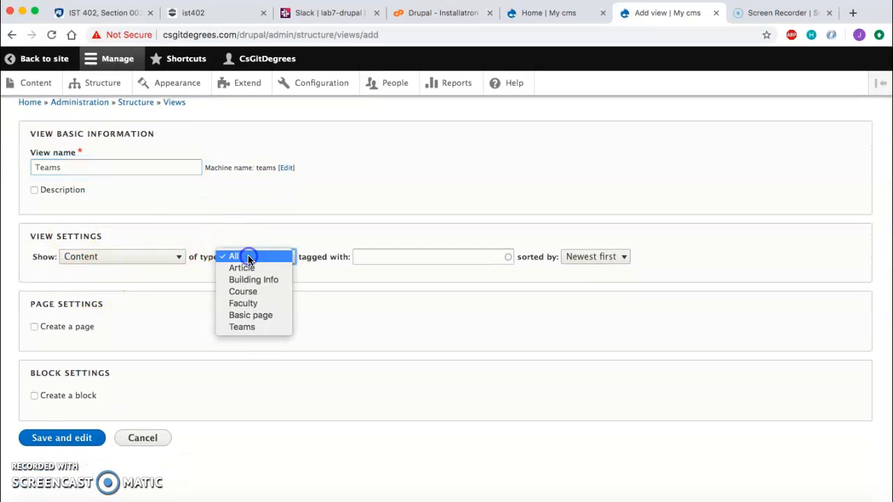
left_click(252, 325)
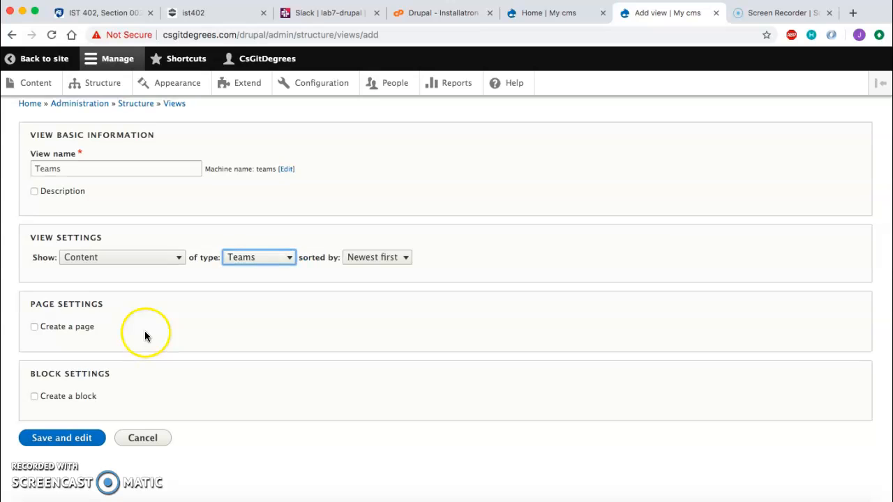
Step: Create a page for the view with a menu link in the Main navigation menu
left_click(61, 331)
scroll(148, 311, "down", 4)
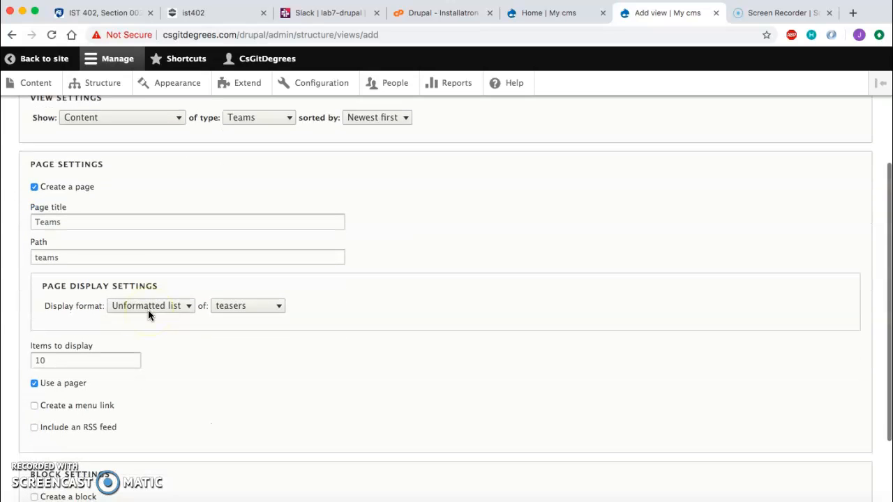
scroll(163, 321, "down", 3)
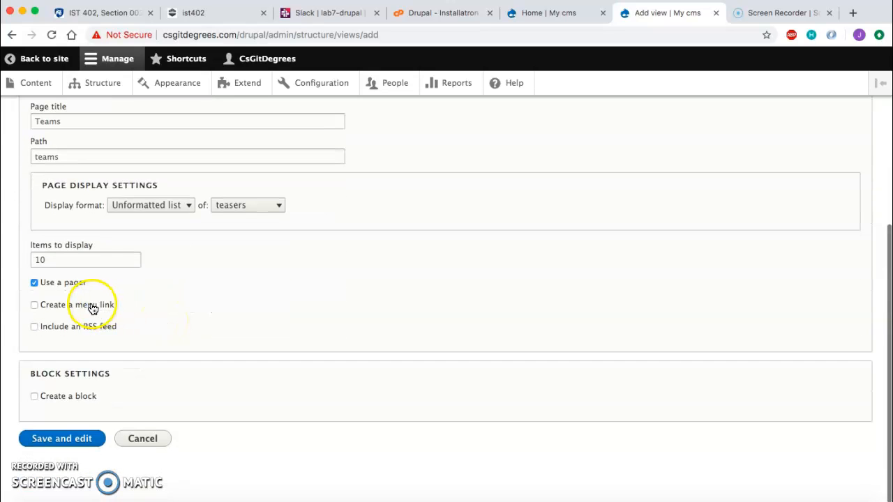
left_click(93, 308)
left_click(83, 344)
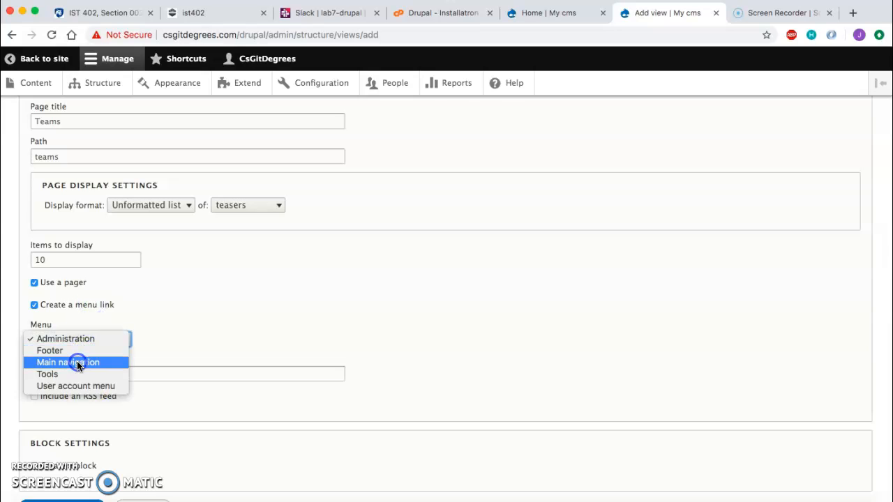
left_click(73, 361)
Step: Save and edit the view, then save the Teams view
scroll(192, 334, "down", 2)
left_click(57, 443)
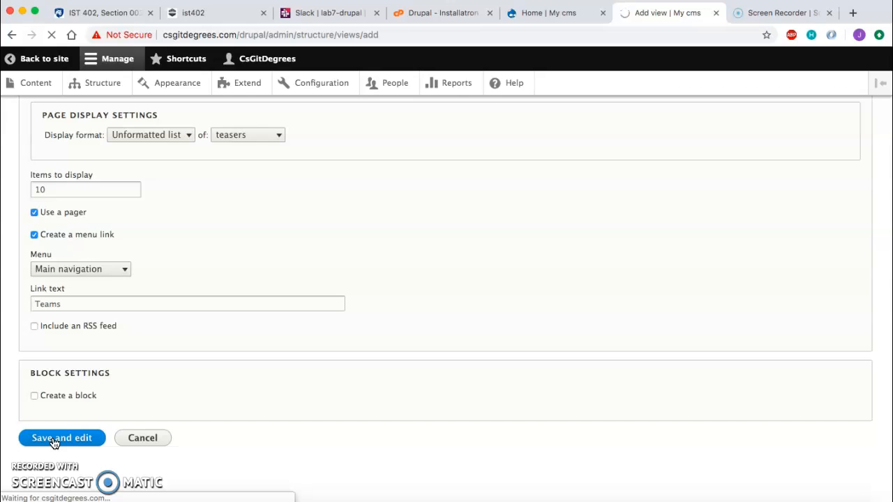
scroll(109, 412, "down", 4)
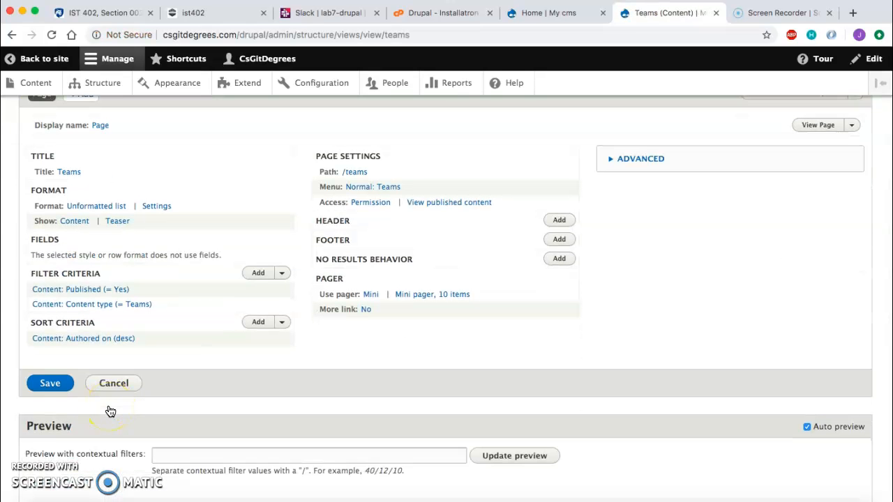
left_click(50, 381)
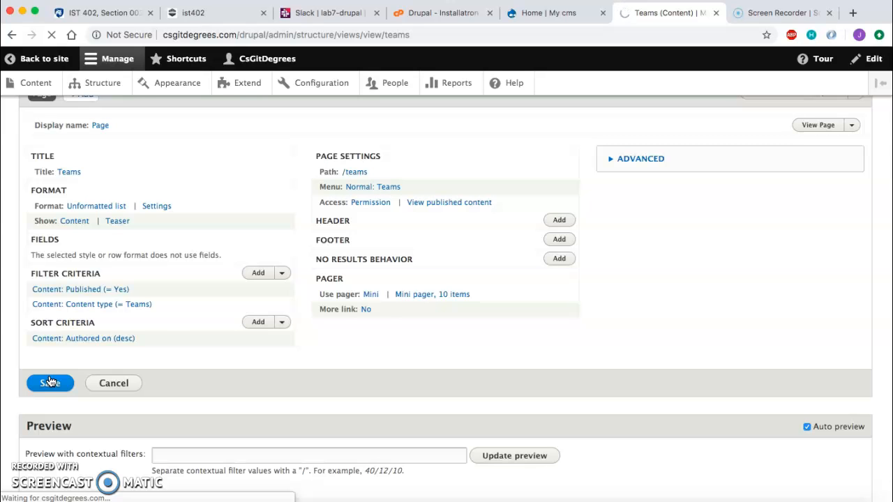
scroll(175, 357, "down", 4)
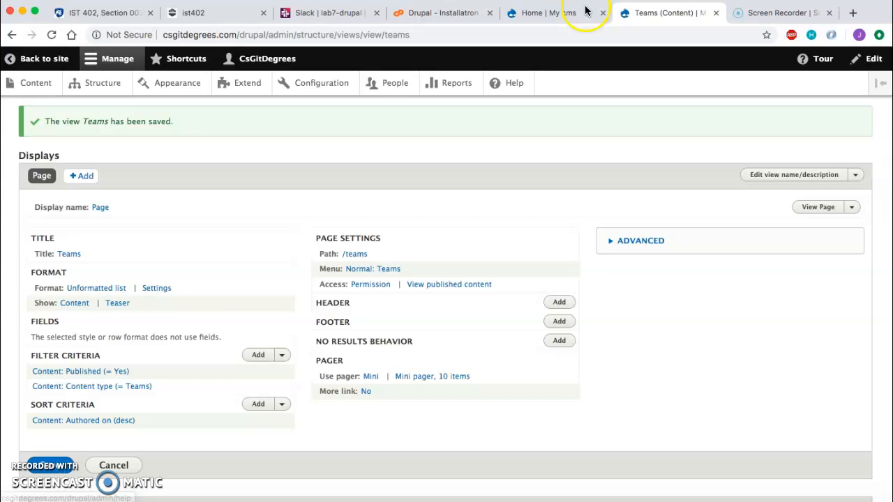
Step: Reload the site's home page, open the Teams page and the Football entry, then return home
left_click(556, 13)
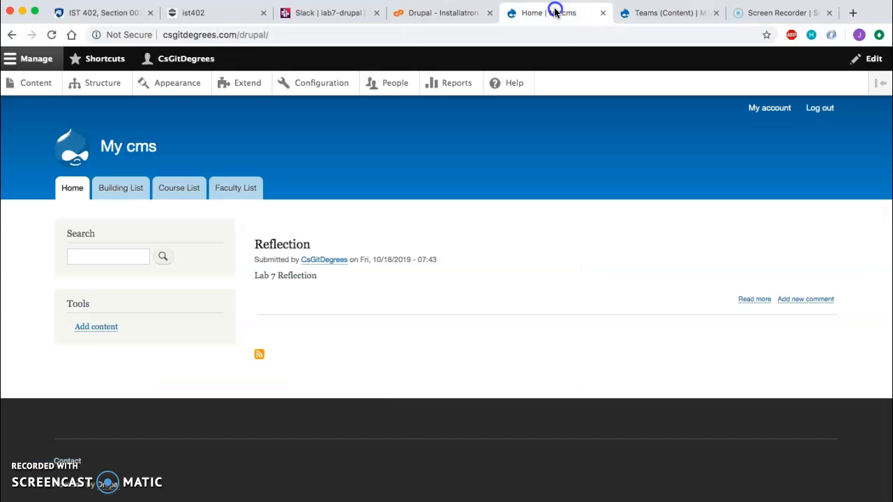
key("super+r")
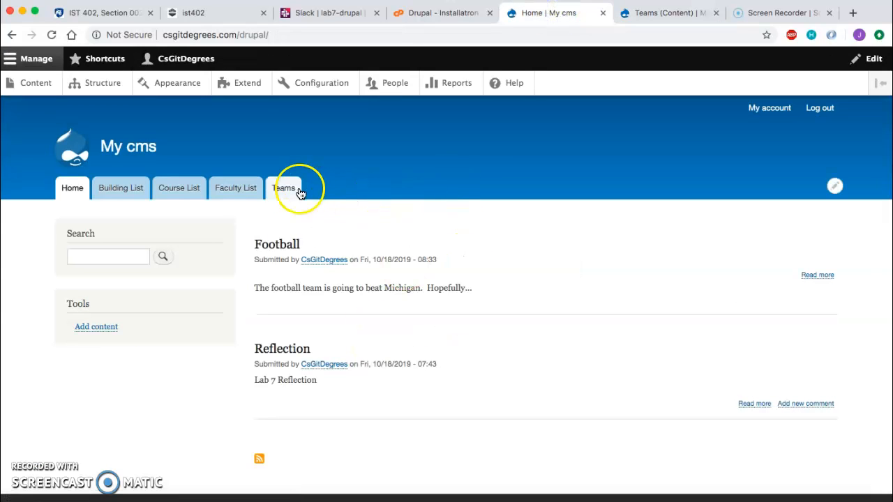
left_click(300, 193)
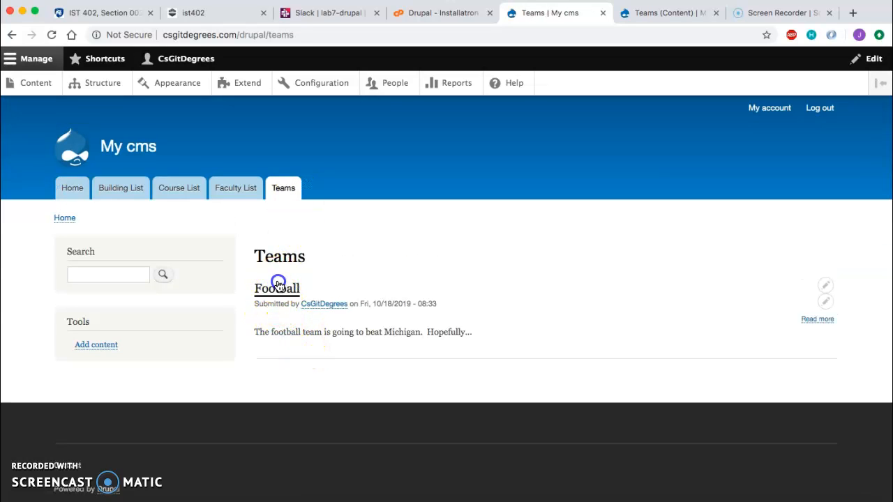
left_click(278, 287)
left_click(376, 338)
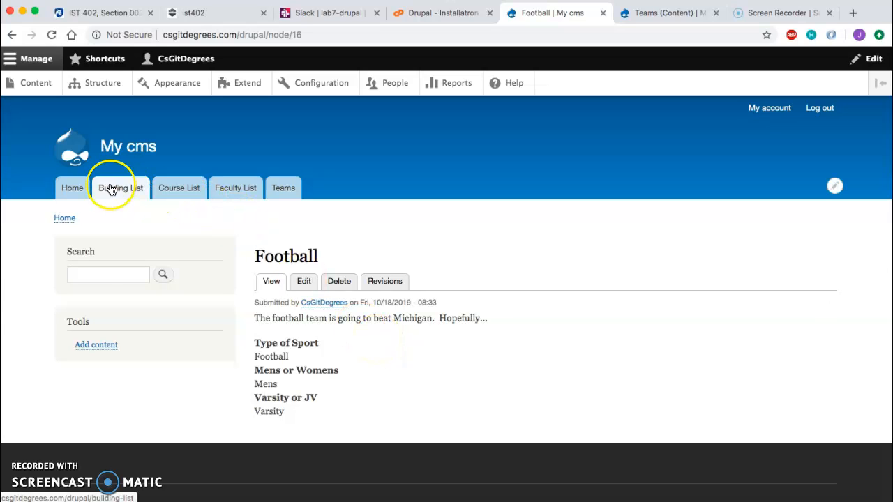
left_click(80, 189)
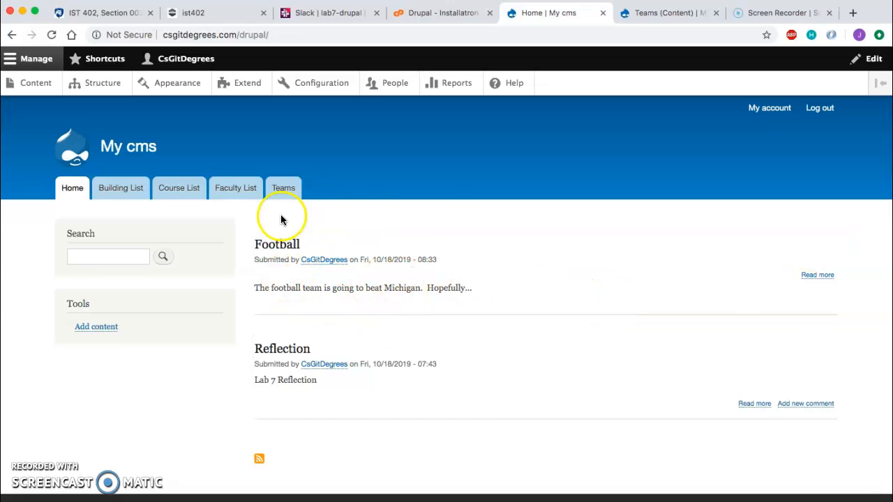
Step: Remove the Football item from the front page using the content list's bulk action
left_click(662, 15)
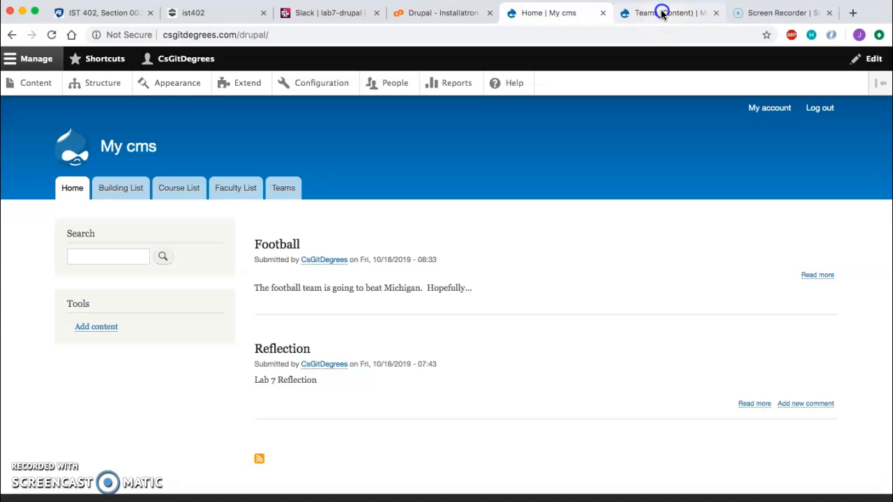
left_click(96, 94)
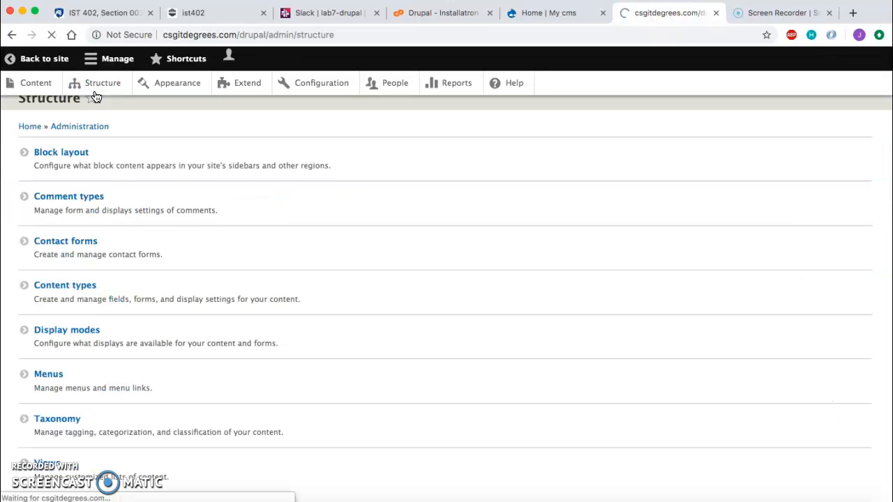
left_click(29, 95)
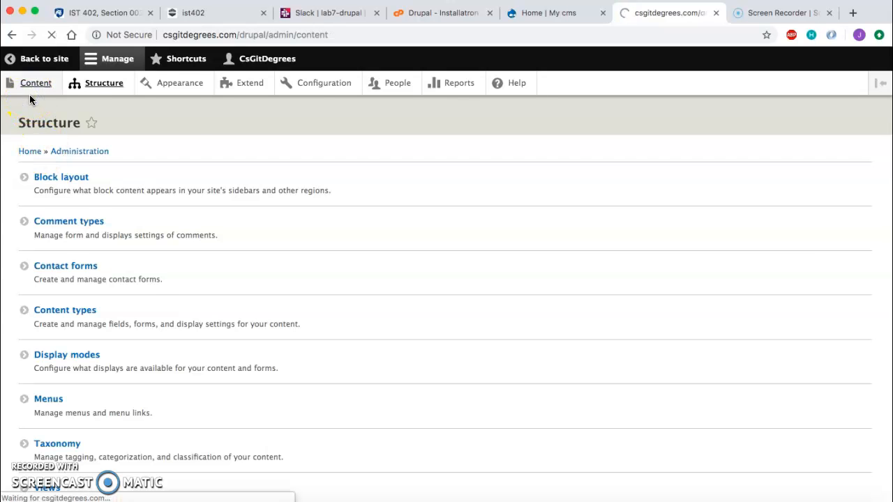
scroll(162, 293, "down", 2)
scroll(161, 293, "down", 1)
left_click(29, 275)
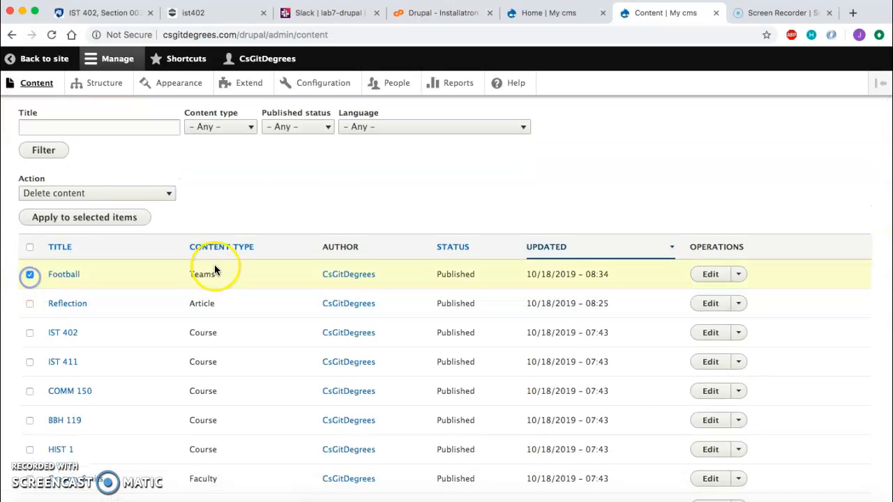
left_click(118, 200)
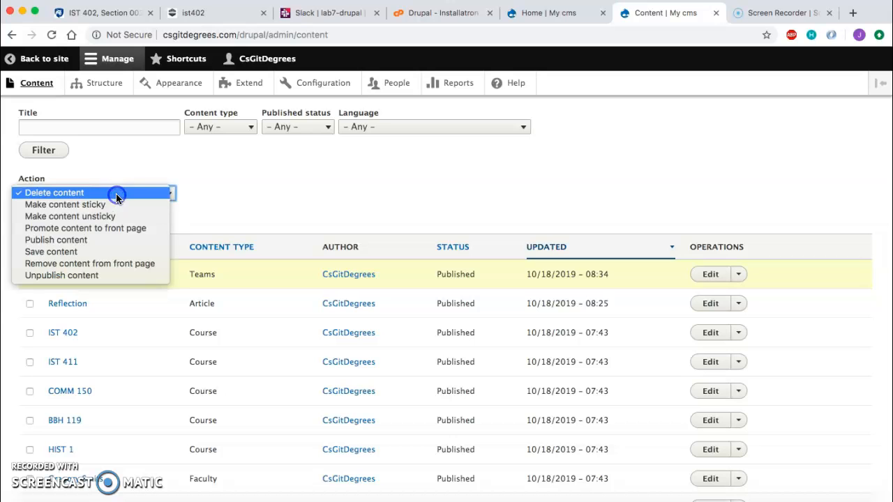
left_click(139, 263)
scroll(223, 247, "down", 3)
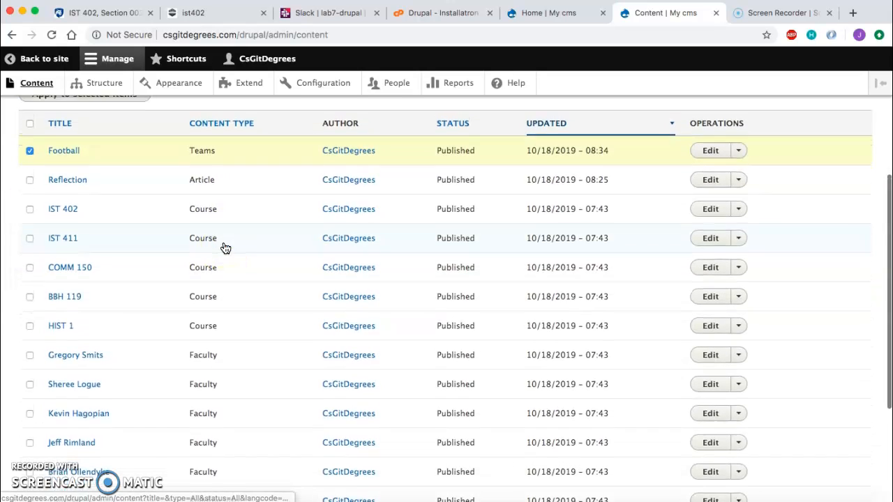
scroll(225, 248, "down", 5)
left_click(96, 445)
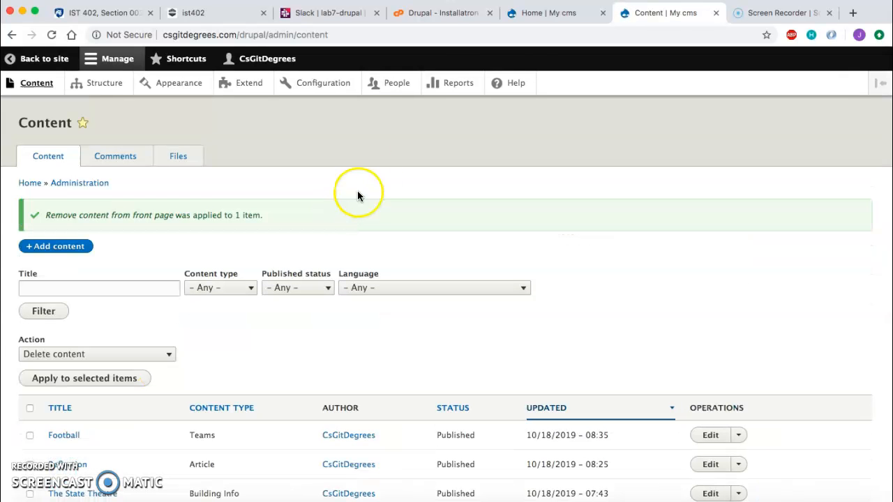
Step: Reload the home page and compare it with the Teams page
left_click(535, 15)
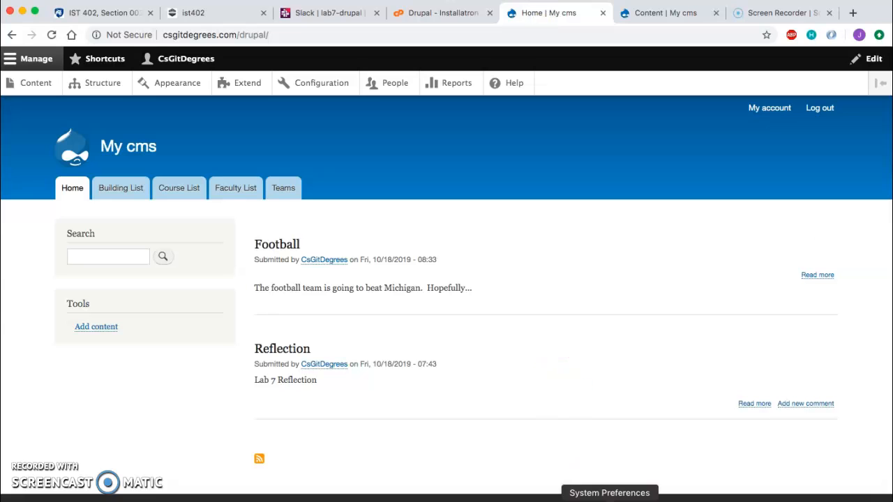
key("super+r")
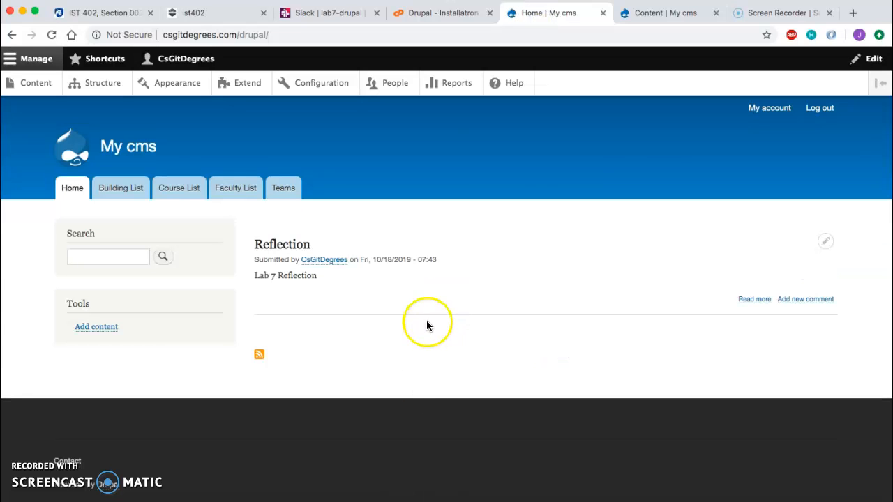
left_click(279, 197)
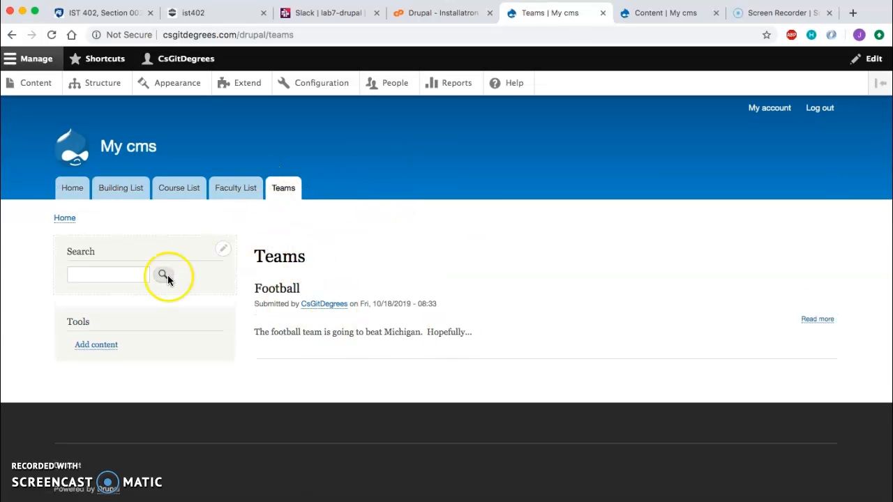
left_click(66, 189)
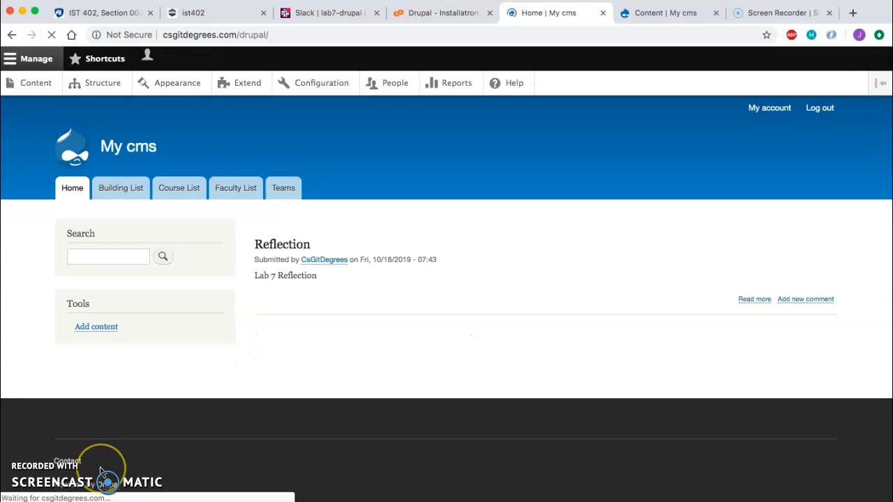